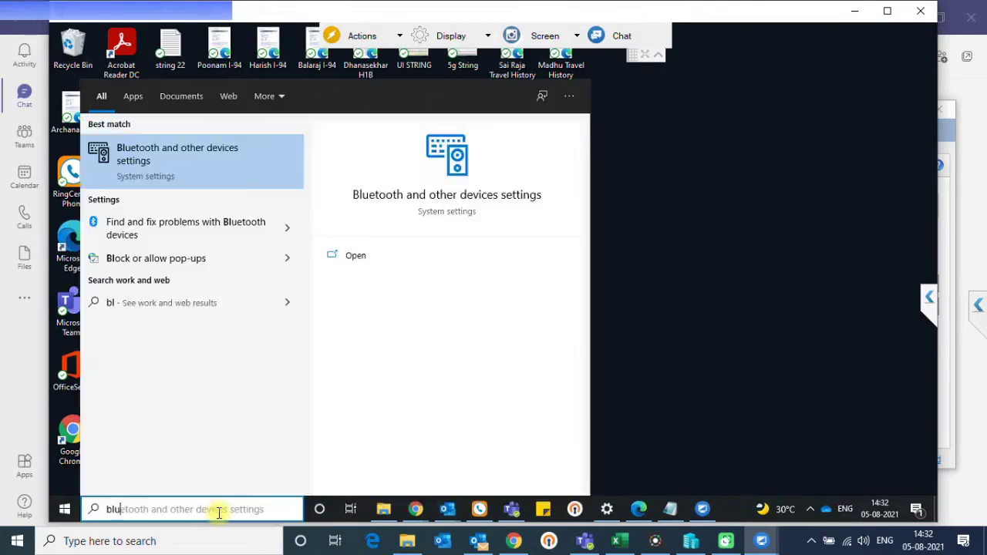
Open the Bluetooth & other devices settings and inspect the connection options of pTron TWS and realme Buds Wireless.
{"action": "type", "text": "etooth"}
{"action": "key", "text": "Return"}
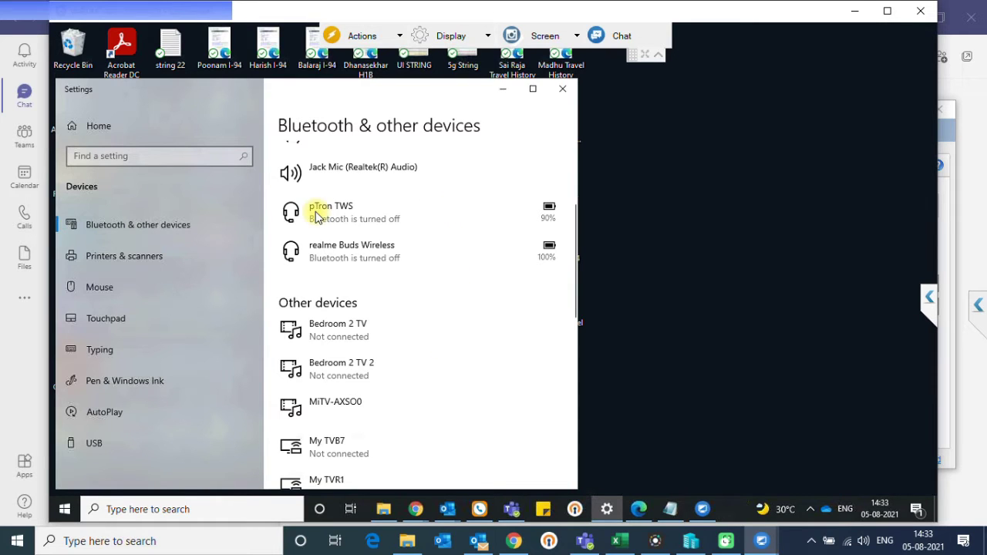
{"action": "left_click", "coordinate": [375, 219]}
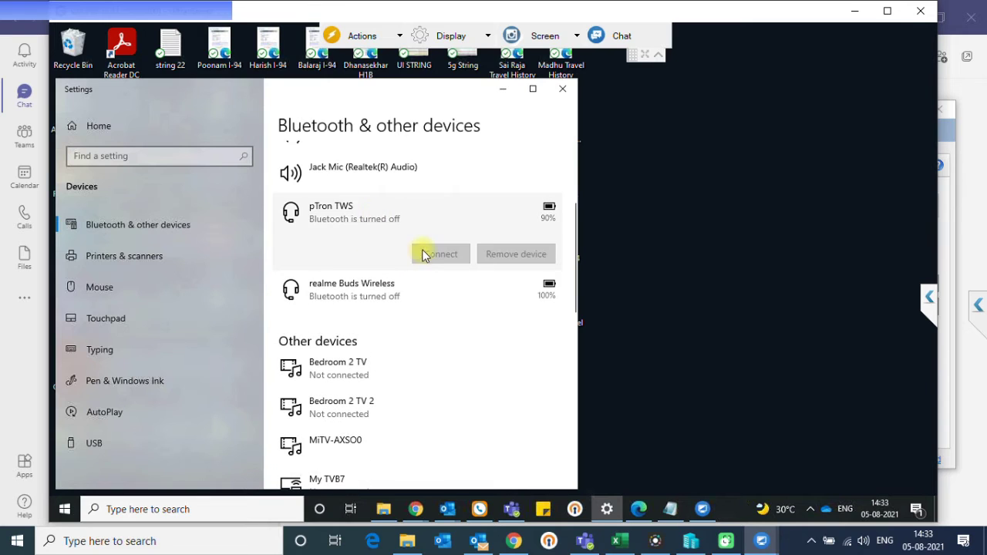
{"action": "left_click", "coordinate": [414, 288]}
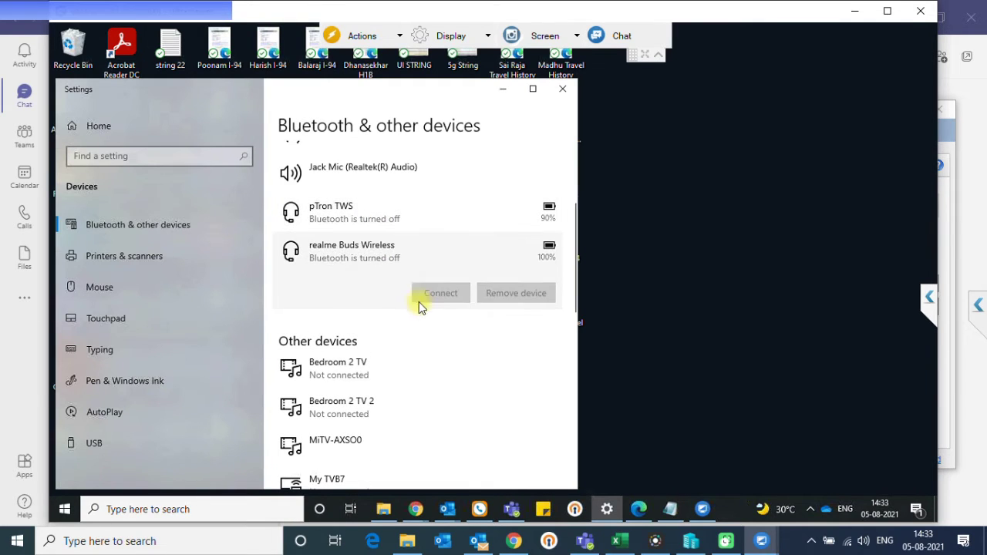
{"action": "left_click", "coordinate": [388, 219]}
{"action": "scroll", "coordinate": [429, 284], "scroll_direction": "up", "scroll_amount": 1}
{"action": "left_click", "coordinate": [408, 354]}
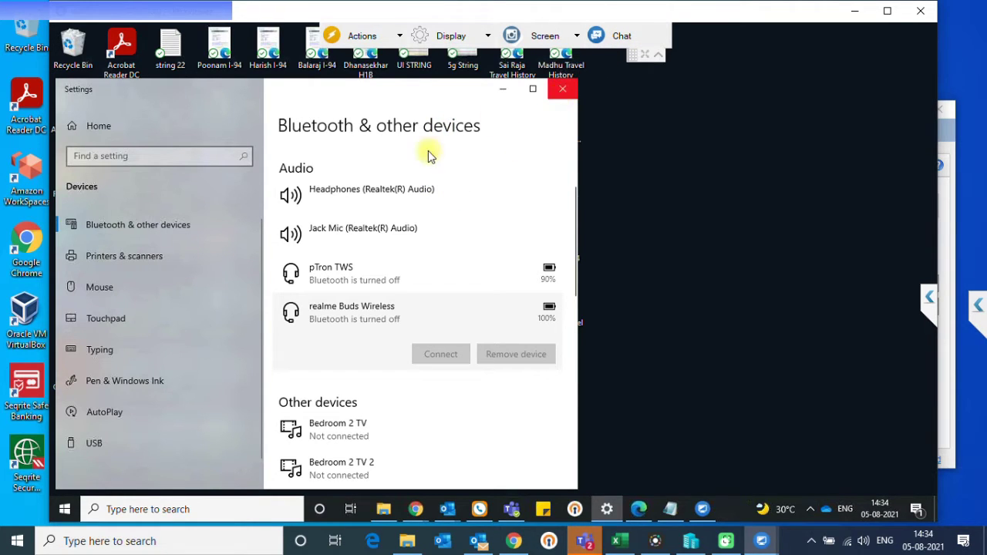
Open Control Panel and go to its Administrative Tools.
{"action": "left_click", "coordinate": [256, 509]}
{"action": "type", "text": "control"}
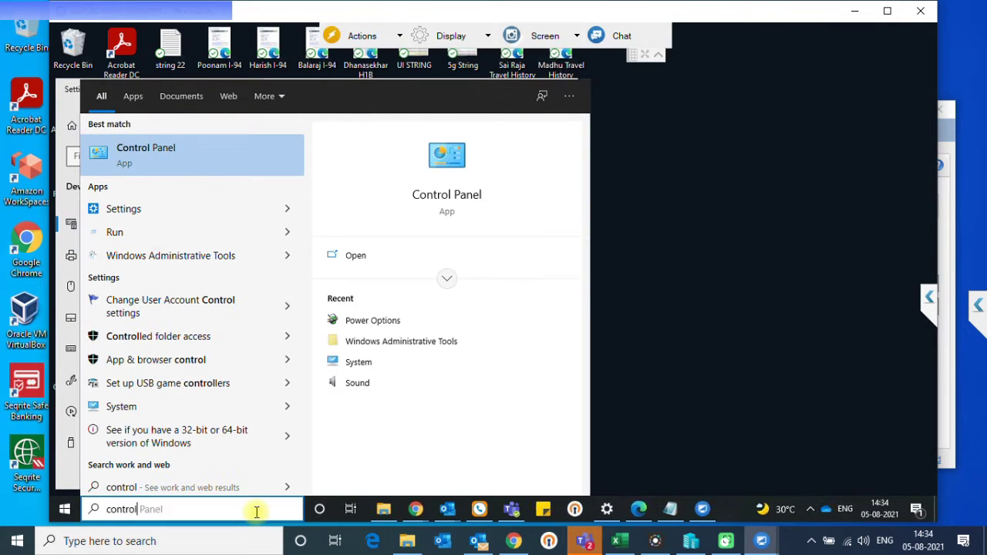
{"action": "key", "text": "Return"}
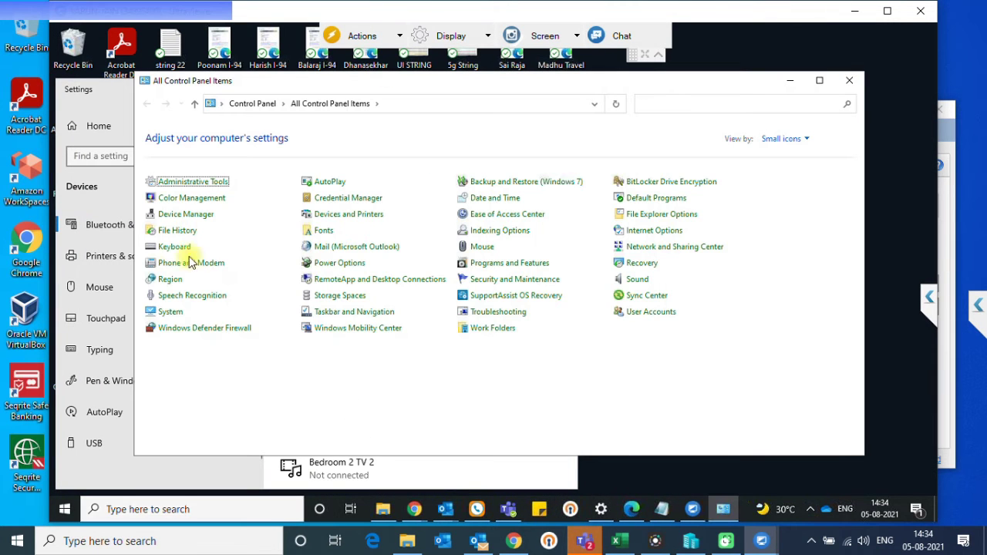
{"action": "left_click", "coordinate": [216, 186]}
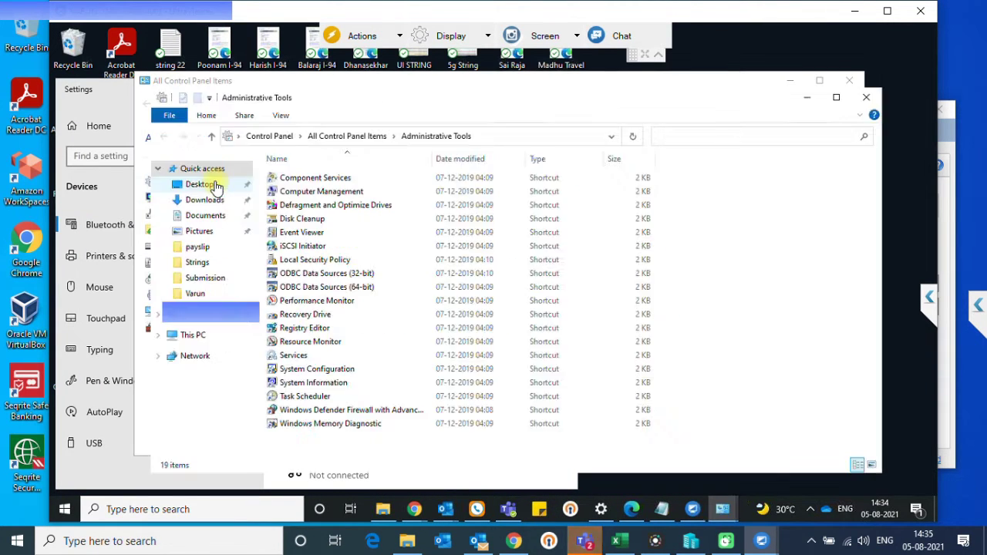
Run Computer Management as administrator and show its Device Manager.
{"action": "right_click", "coordinate": [314, 193]}
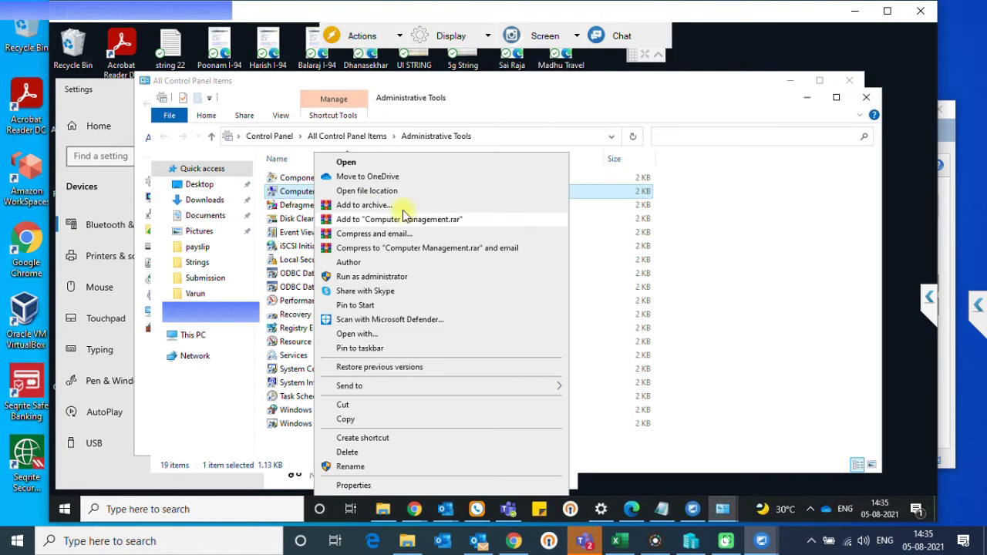
{"action": "left_click", "coordinate": [385, 279]}
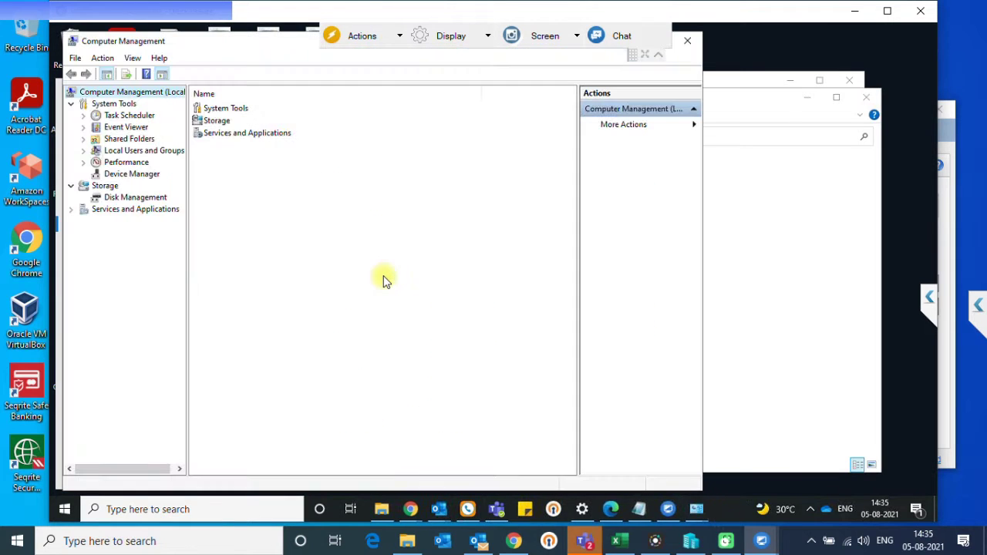
{"action": "left_click", "coordinate": [132, 176]}
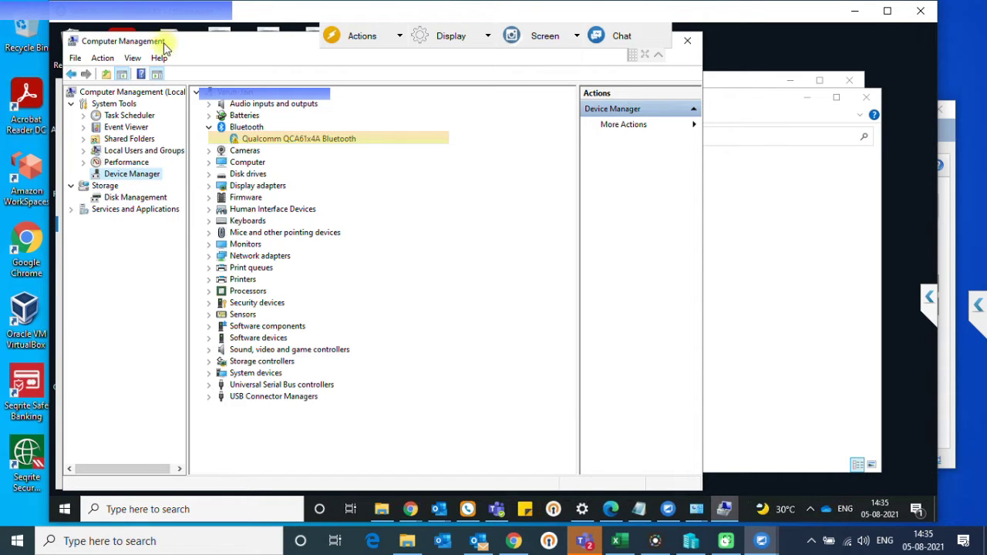
Uninstall the Qualcomm QCA61x4A Bluetooth device along with its driver software, and scan the computer for hardware changes.
{"action": "left_click", "coordinate": [274, 142]}
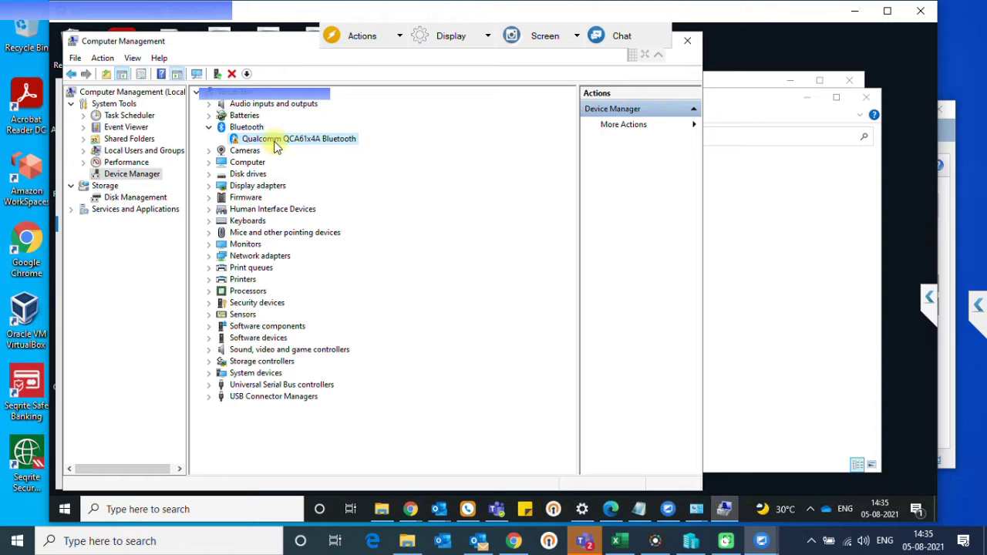
{"action": "right_click", "coordinate": [276, 145]}
{"action": "left_click", "coordinate": [359, 182]}
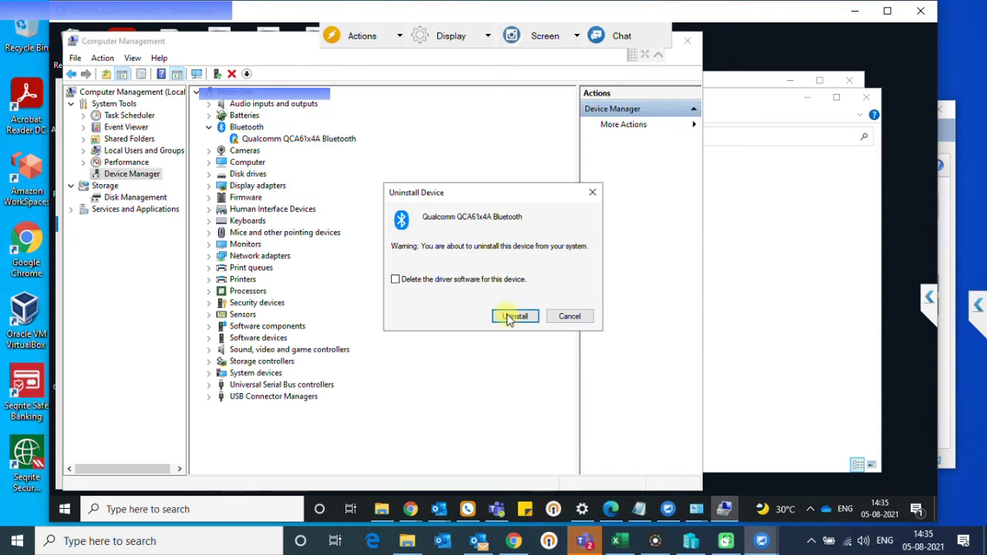
{"action": "left_click", "coordinate": [489, 279]}
{"action": "left_click", "coordinate": [514, 317]}
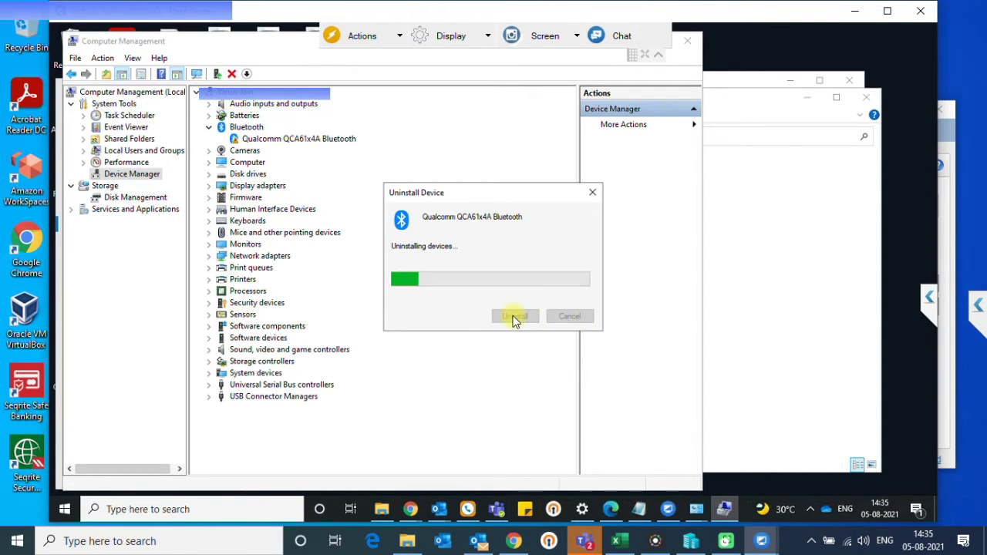
{"action": "right_click", "coordinate": [249, 97]}
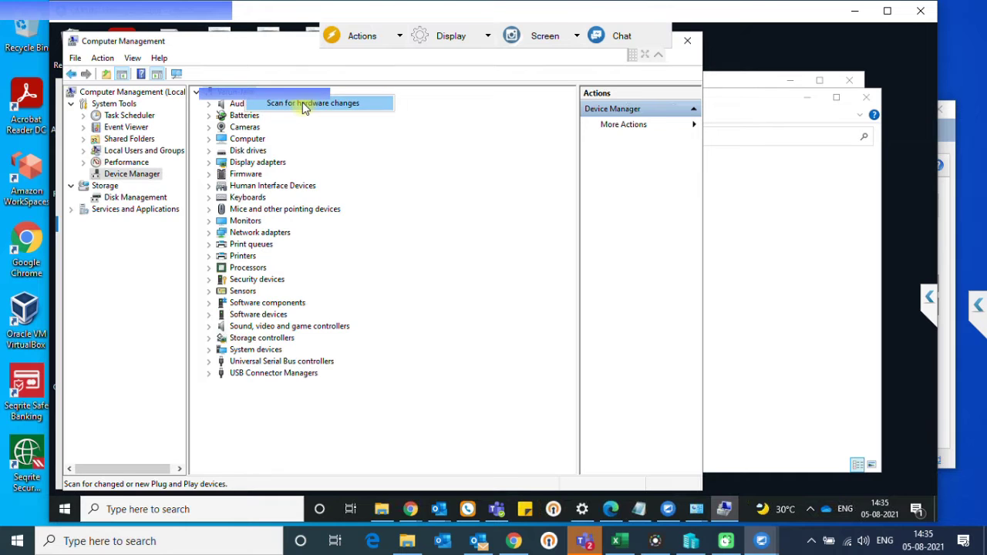
{"action": "left_click", "coordinate": [308, 106]}
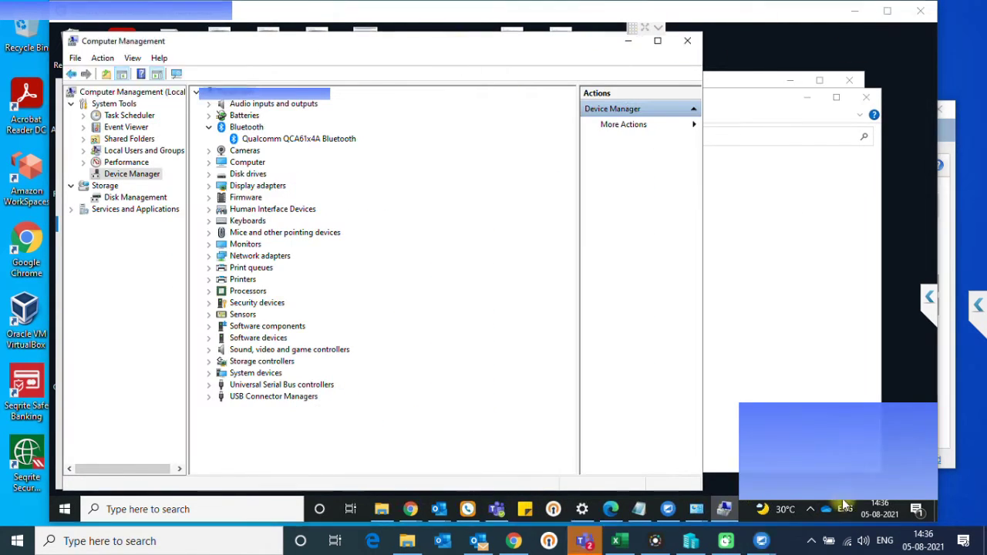
Clear away the management and Control Panel windows, check the top of the Bluetooth settings page, and close Settings.
{"action": "left_click", "coordinate": [627, 43]}
{"action": "left_click", "coordinate": [807, 99]}
{"action": "left_click", "coordinate": [847, 79]}
{"action": "scroll", "coordinate": [414, 276], "scroll_direction": "up", "scroll_amount": 3}
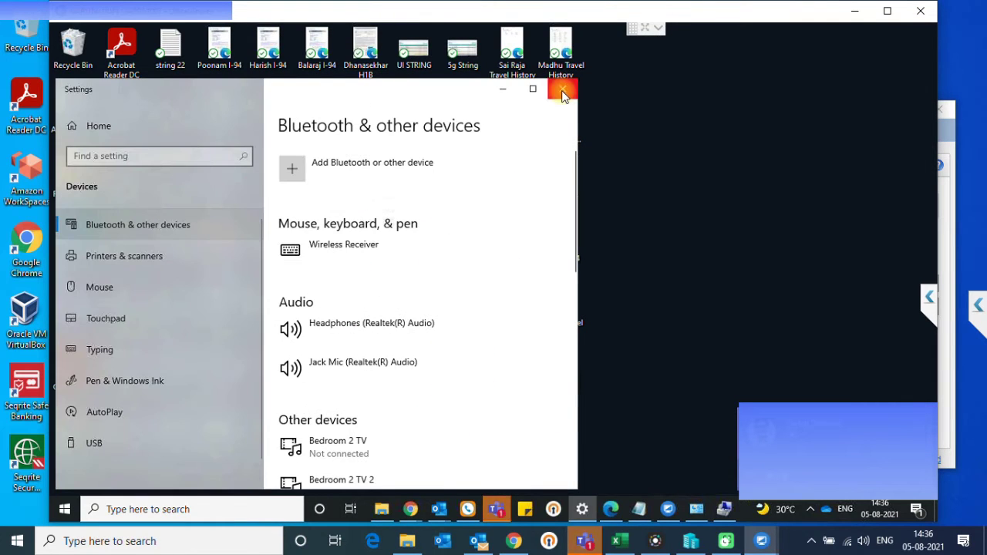
{"action": "left_click", "coordinate": [562, 88]}
Find the Windows troubleshooter for Bluetooth device problems and run it.
{"action": "left_click", "coordinate": [194, 509]}
{"action": "type", "text": "blue"}
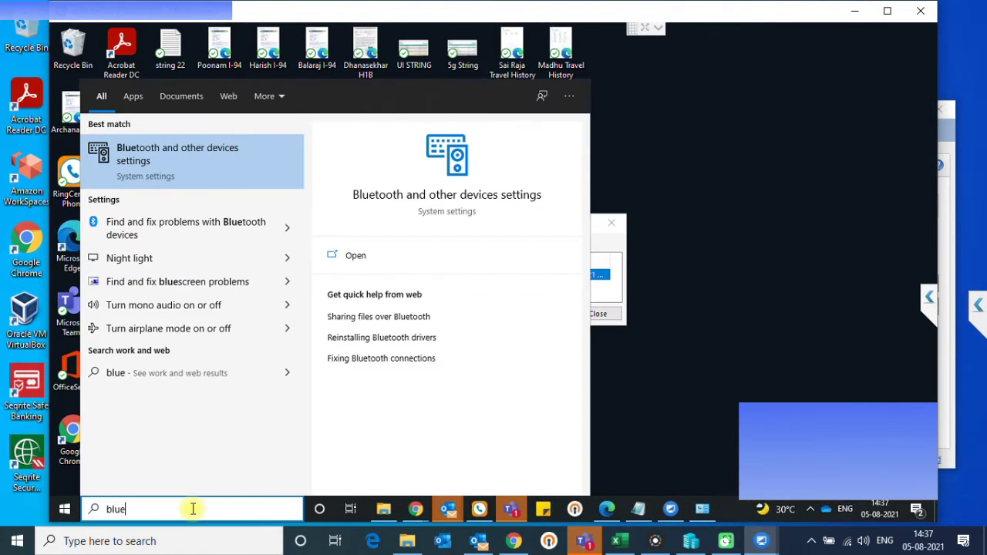
{"action": "left_click", "coordinate": [177, 227]}
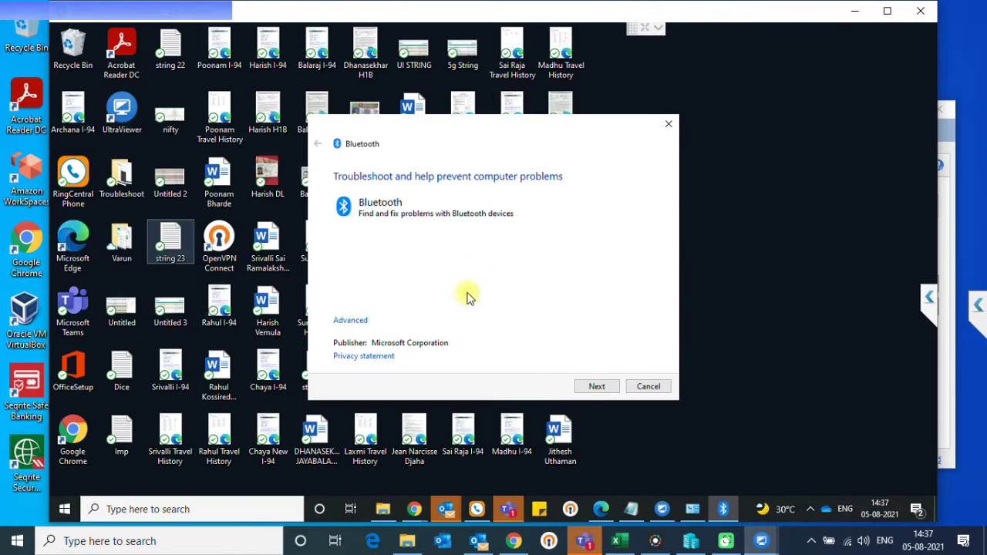
{"action": "left_click", "coordinate": [596, 388]}
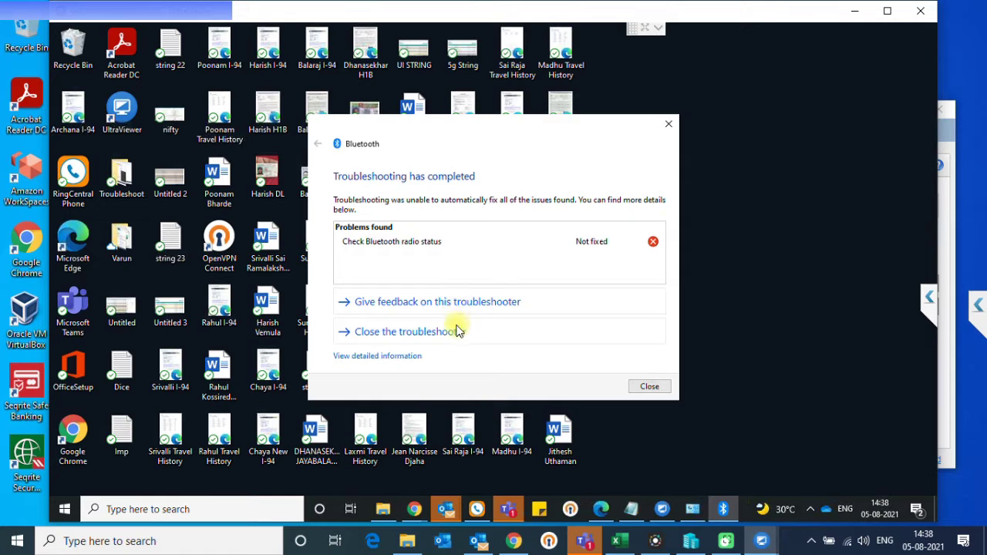
Review the detailed Bluetooth troubleshooting report and close the troubleshooter.
{"action": "left_click", "coordinate": [377, 355]}
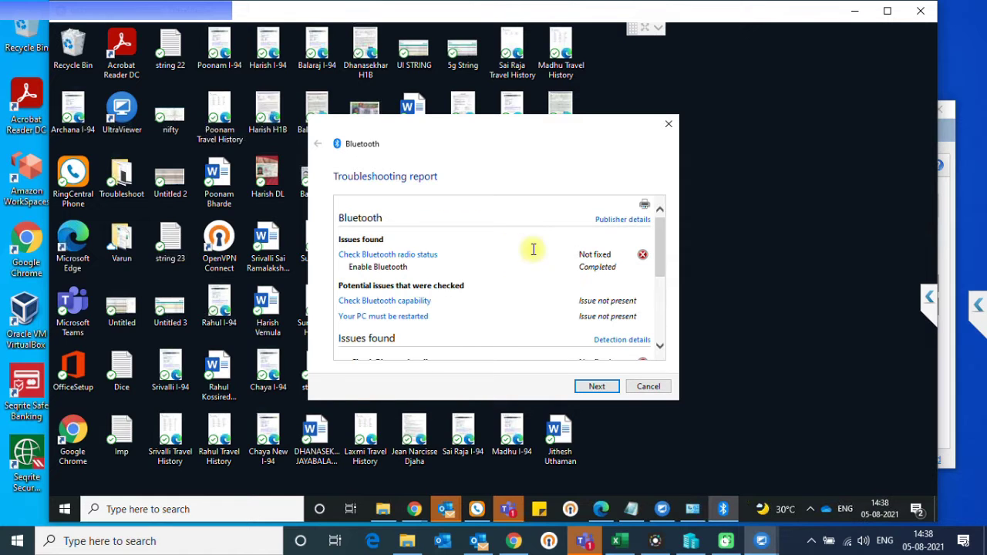
{"action": "scroll", "coordinate": [534, 301], "scroll_direction": "down", "scroll_amount": 3}
{"action": "scroll", "coordinate": [634, 313], "scroll_direction": "down", "scroll_amount": 2}
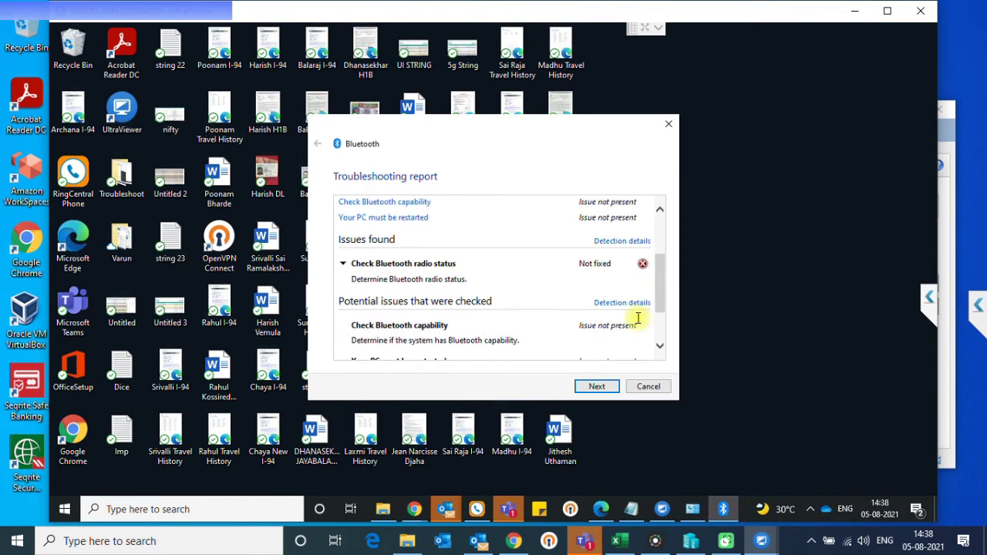
{"action": "left_click", "coordinate": [597, 387]}
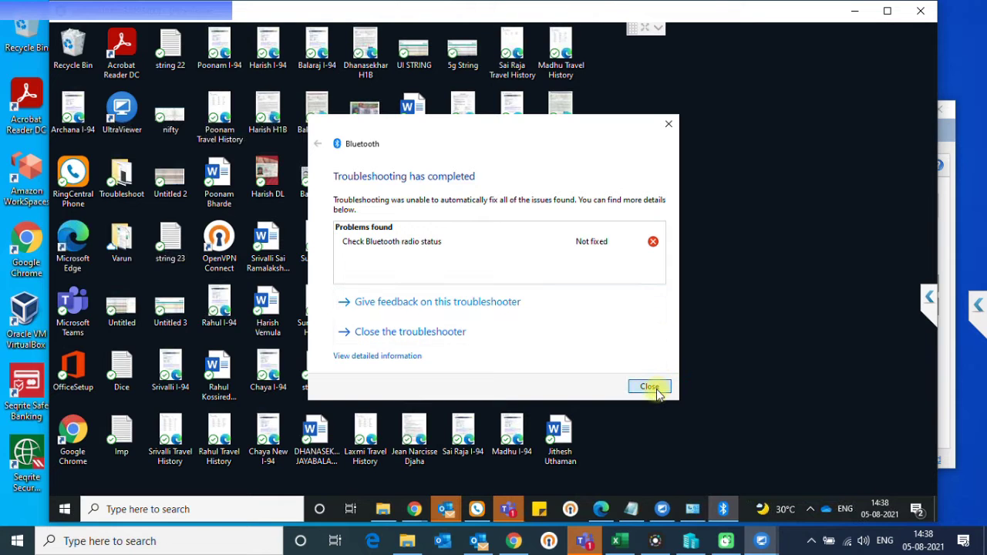
{"action": "left_click", "coordinate": [657, 390]}
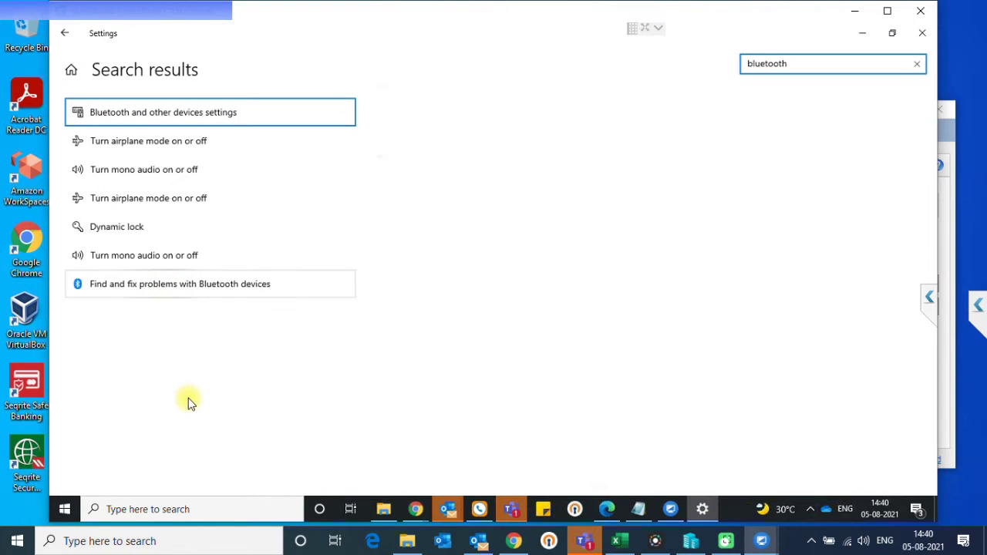
Run the Bluetooth troubleshooter again from the Settings search results, show its advanced options, and apply the Qualcomm QCA61x4A Bluetooth reinstall fix.
{"action": "left_click", "coordinate": [192, 293]}
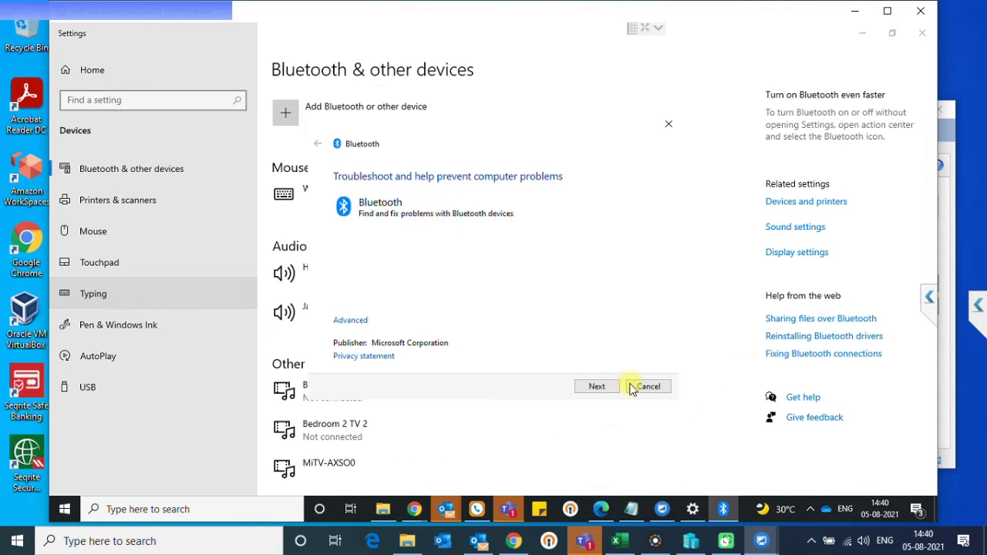
{"action": "left_click", "coordinate": [352, 319]}
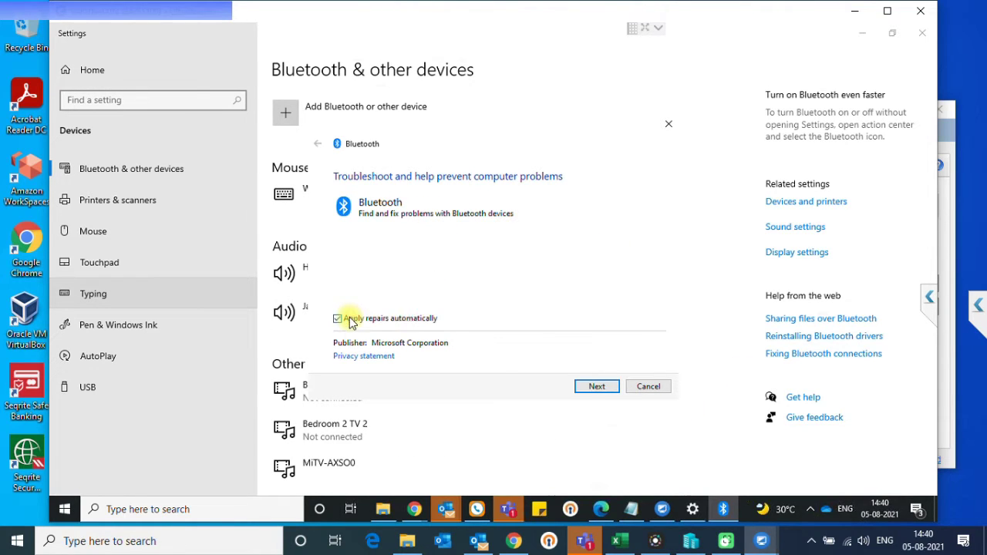
{"action": "left_click", "coordinate": [589, 387]}
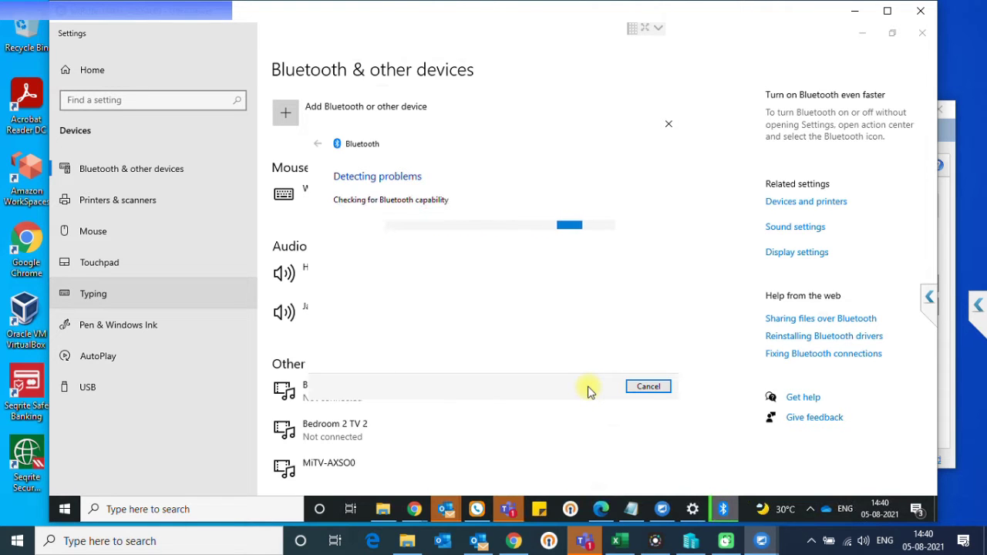
{"action": "scroll", "coordinate": [309, 393], "scroll_direction": "down", "scroll_amount": 3}
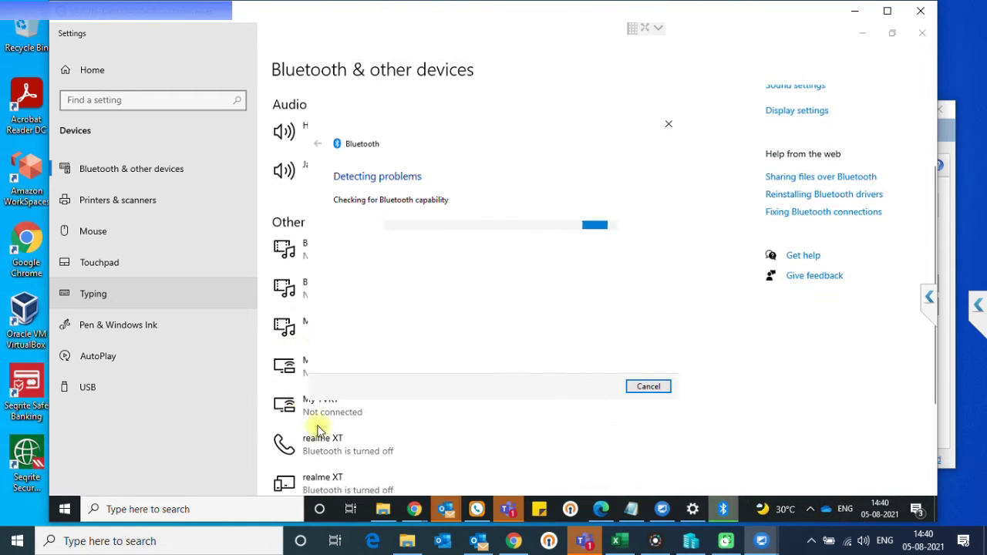
{"action": "scroll", "coordinate": [332, 438], "scroll_direction": "down", "scroll_amount": 3}
{"action": "scroll", "coordinate": [324, 438], "scroll_direction": "up", "scroll_amount": 3}
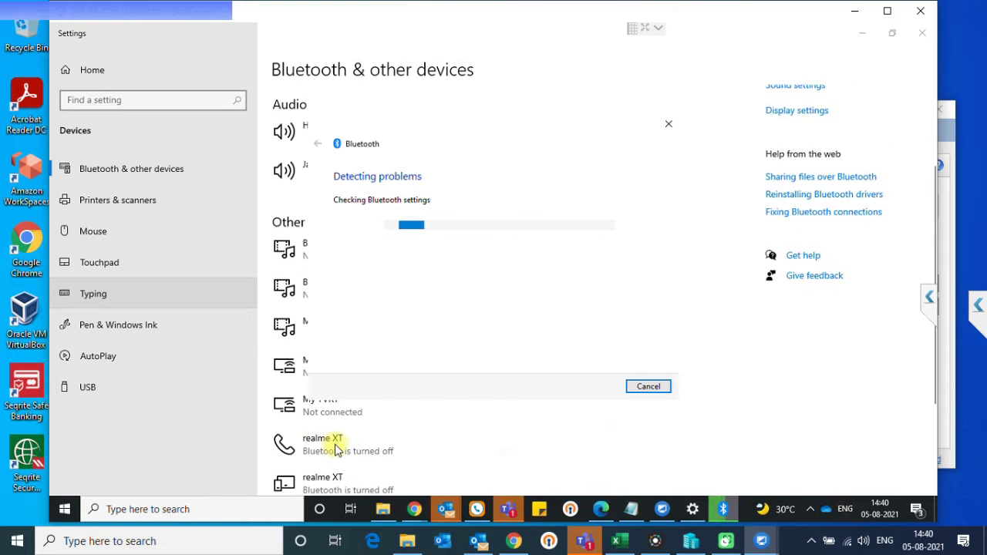
{"action": "scroll", "coordinate": [335, 445], "scroll_direction": "up", "scroll_amount": 3}
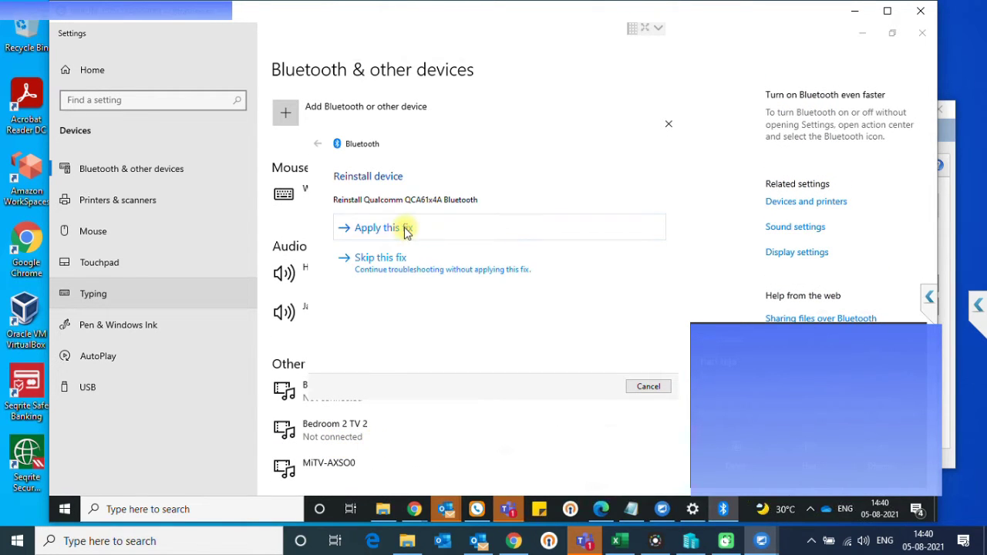
{"action": "left_click", "coordinate": [407, 229]}
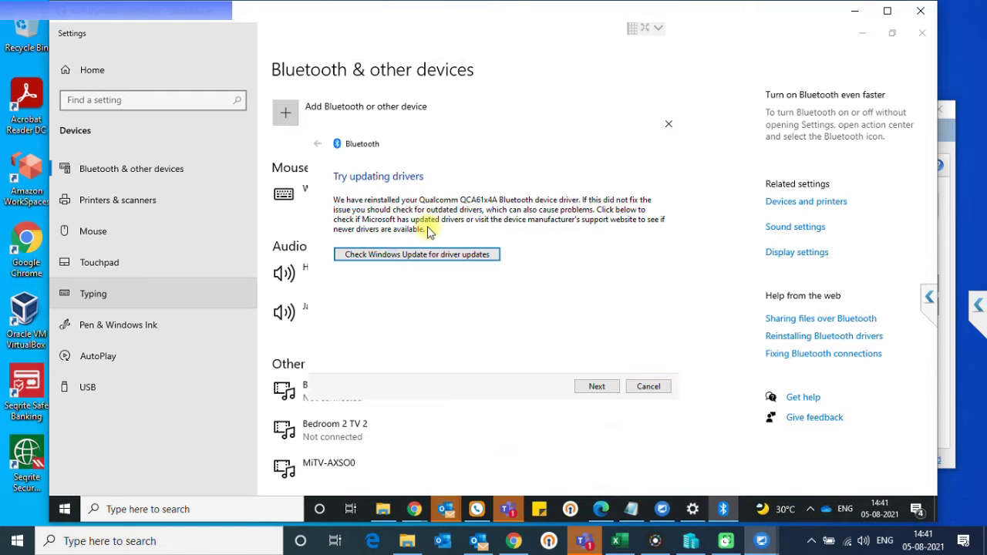
Check Windows Update for driver updates, and download and install the optional 2021-07 Cumulative Update Preview (KB5004296).
{"action": "left_click", "coordinate": [420, 257]}
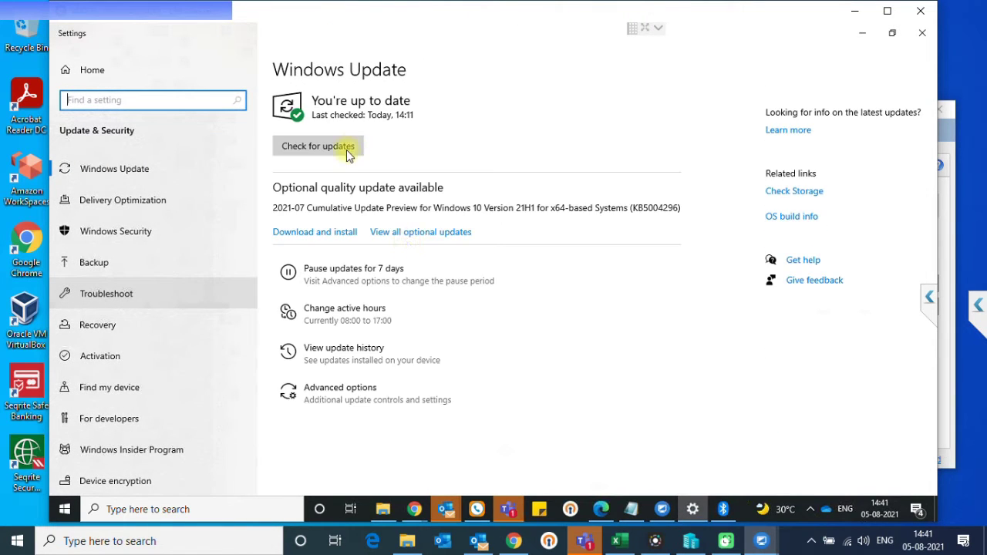
{"action": "left_click", "coordinate": [332, 147]}
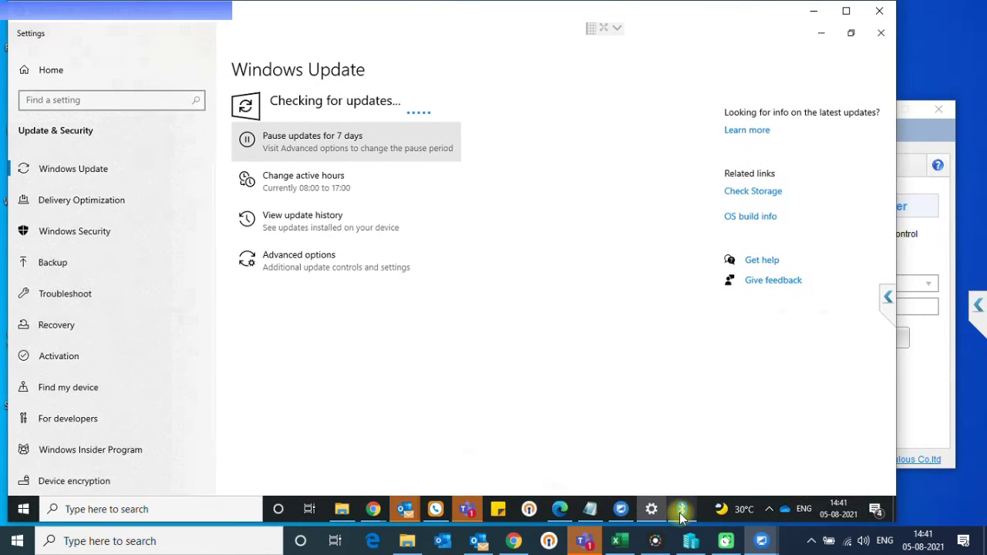
{"action": "left_click", "coordinate": [682, 512]}
{"action": "left_click", "coordinate": [248, 50]}
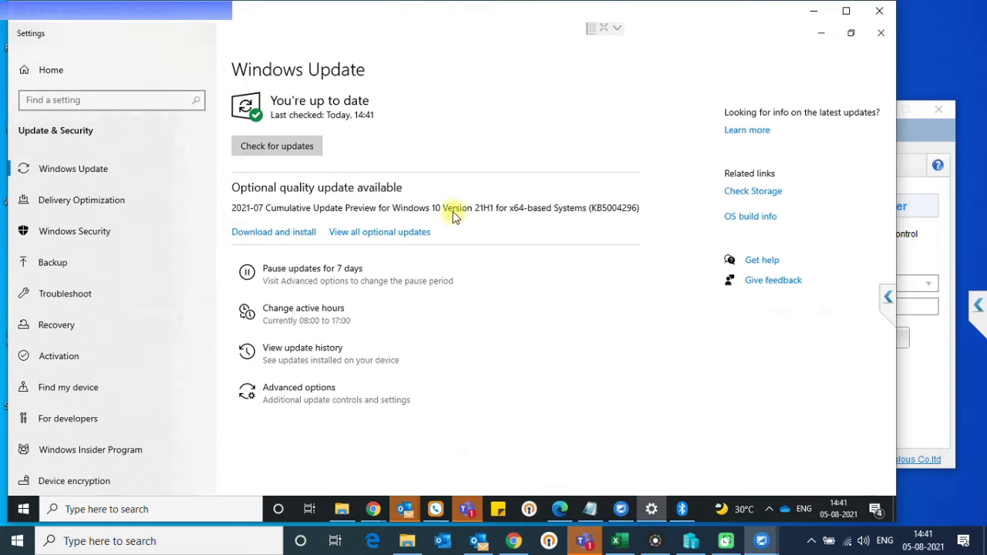
{"action": "left_click", "coordinate": [299, 232]}
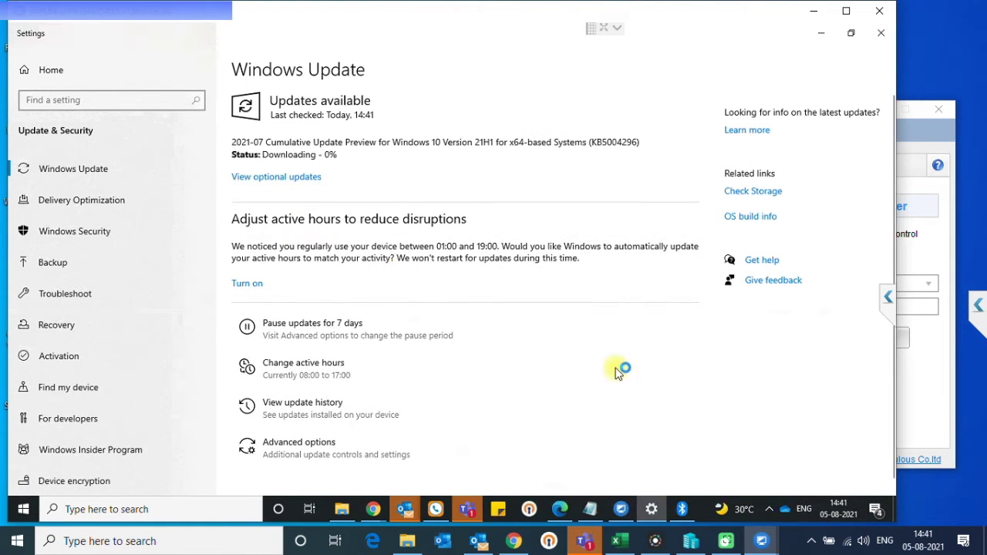
Return to the Bluetooth troubleshooter and continue past the driver update advice to the final results.
{"action": "left_click", "coordinate": [681, 509]}
{"action": "left_click", "coordinate": [556, 386]}
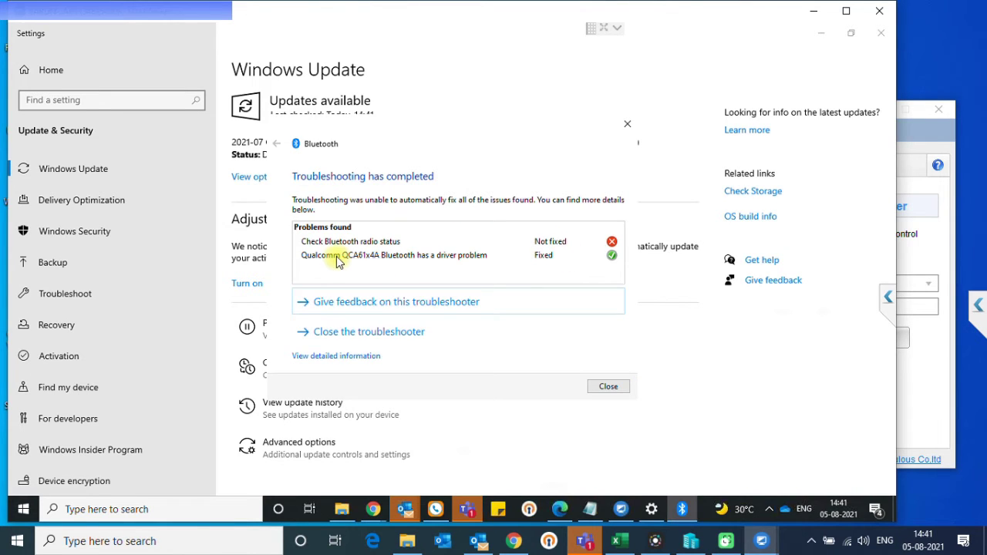
Close the Bluetooth troubleshooter, minimise the Settings window, and search Windows for "priva".
{"action": "left_click", "coordinate": [608, 386]}
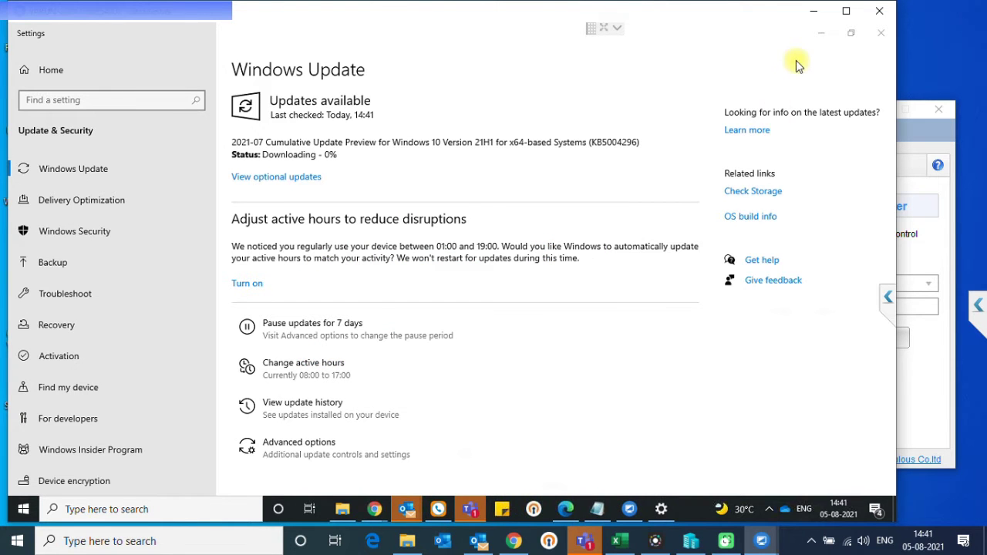
{"action": "left_click", "coordinate": [820, 32]}
{"action": "left_click", "coordinate": [154, 509]}
{"action": "type", "text": "priva"}
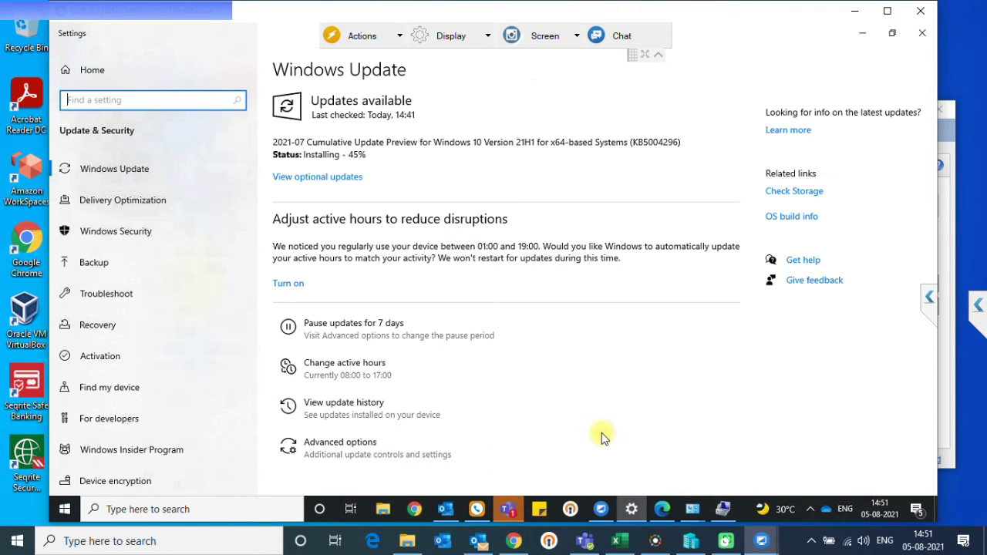
Open Chrome on the remote computer, search for "support.dell .com", and open the Support.dell.com result in the maximised window.
{"action": "left_click", "coordinate": [415, 513]}
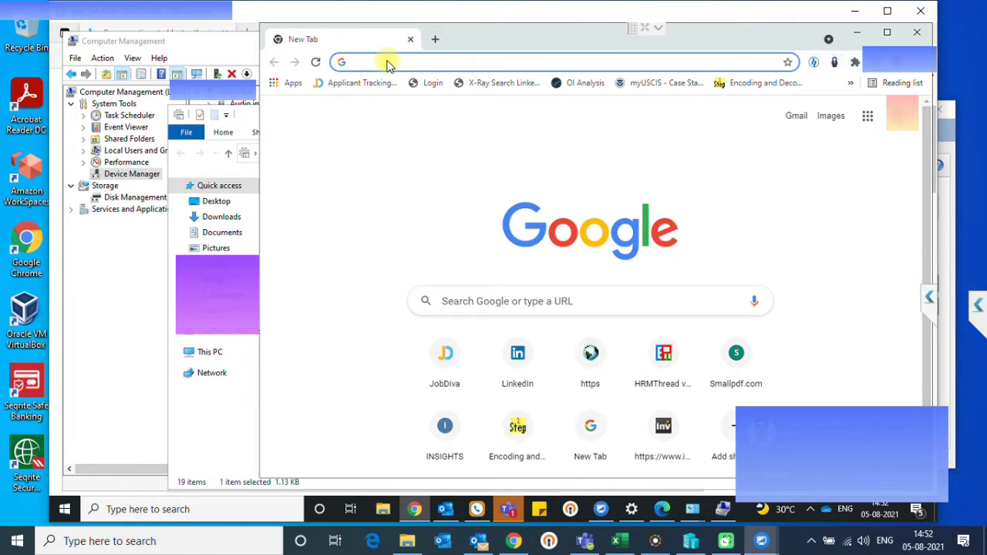
{"action": "type", "text": "suppo"}
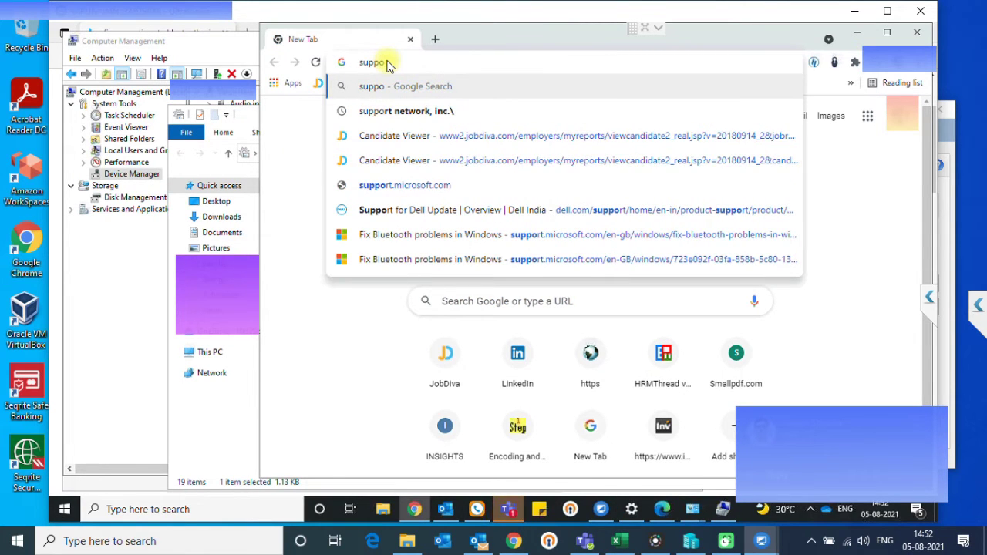
{"action": "type", "text": "rt.dell ."}
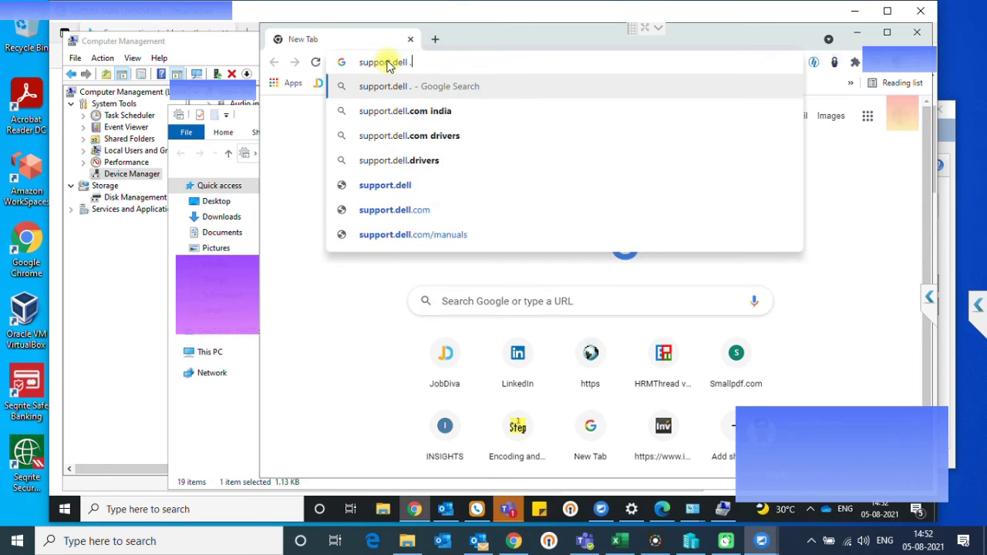
{"action": "type", "text": "com"}
{"action": "key", "text": "Return"}
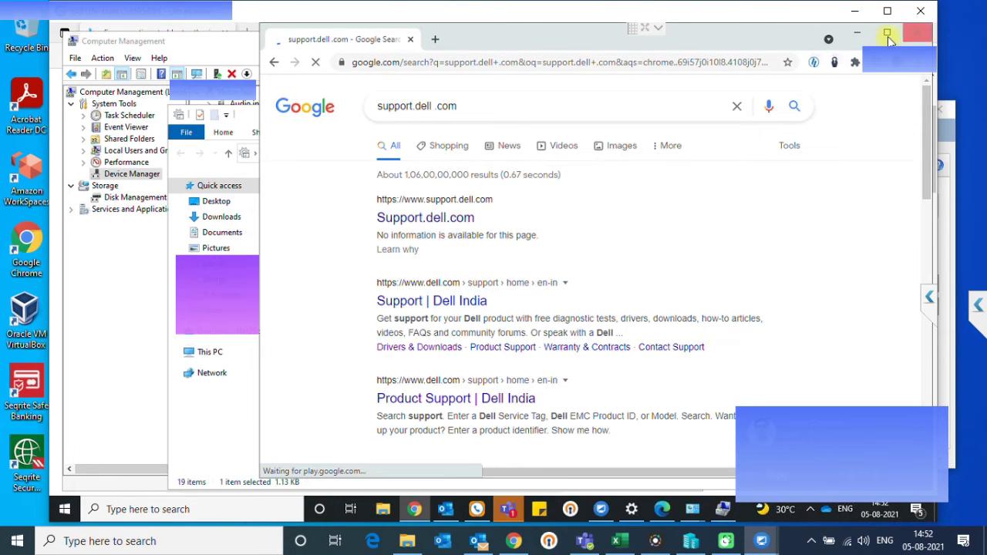
{"action": "left_click", "coordinate": [887, 35]}
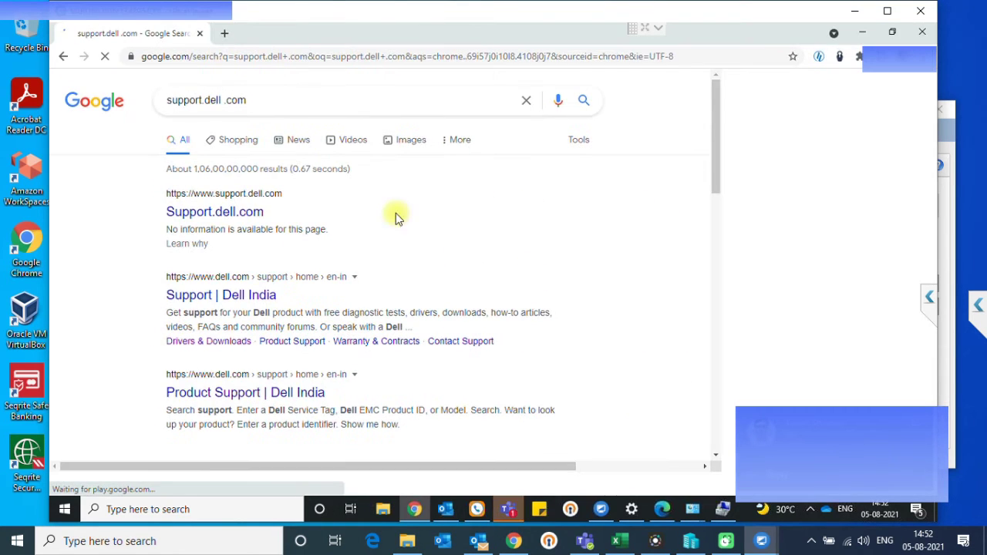
{"action": "left_click", "coordinate": [221, 219]}
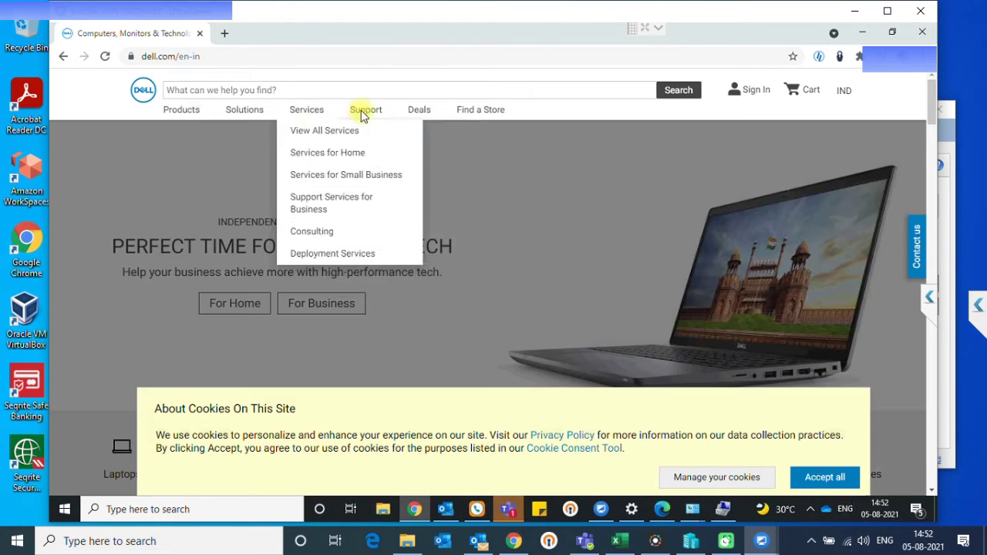
Go to Dell's Warranty & Contracts support page, accept the cookies, and open the support page for this PC's Latitude 3410.
{"action": "mouse_move", "coordinate": [365, 113]}
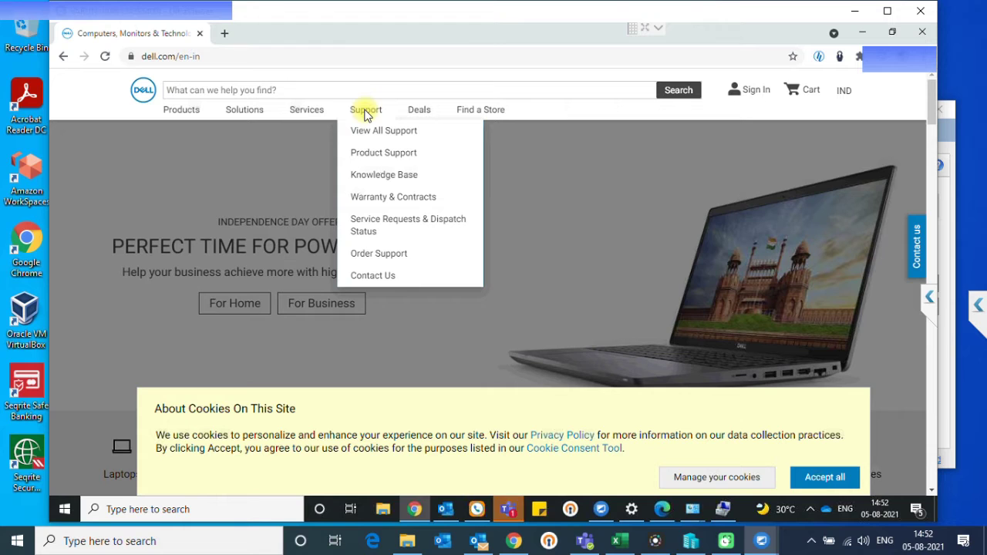
{"action": "left_click", "coordinate": [379, 199]}
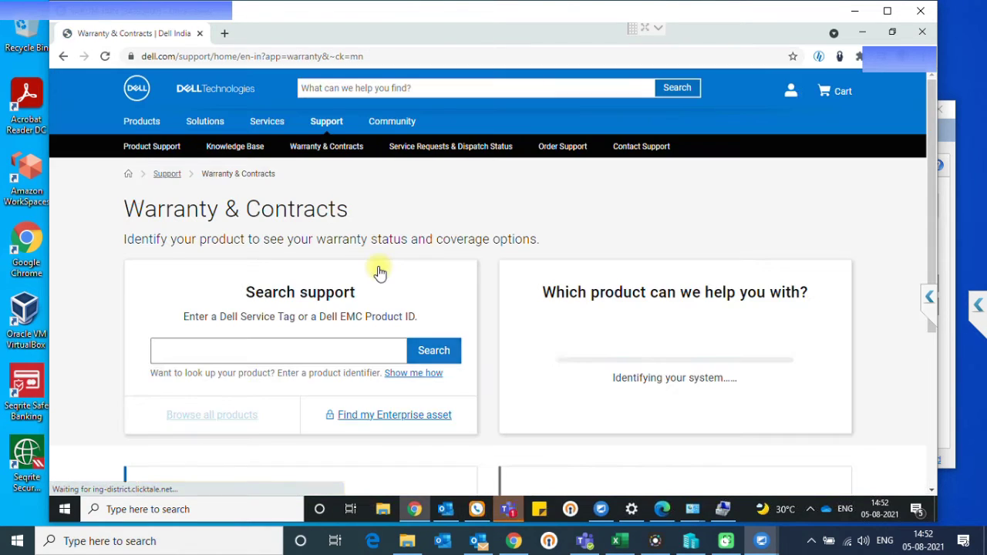
{"action": "scroll", "coordinate": [759, 336], "scroll_direction": "down", "scroll_amount": 1}
{"action": "left_click", "coordinate": [810, 474]}
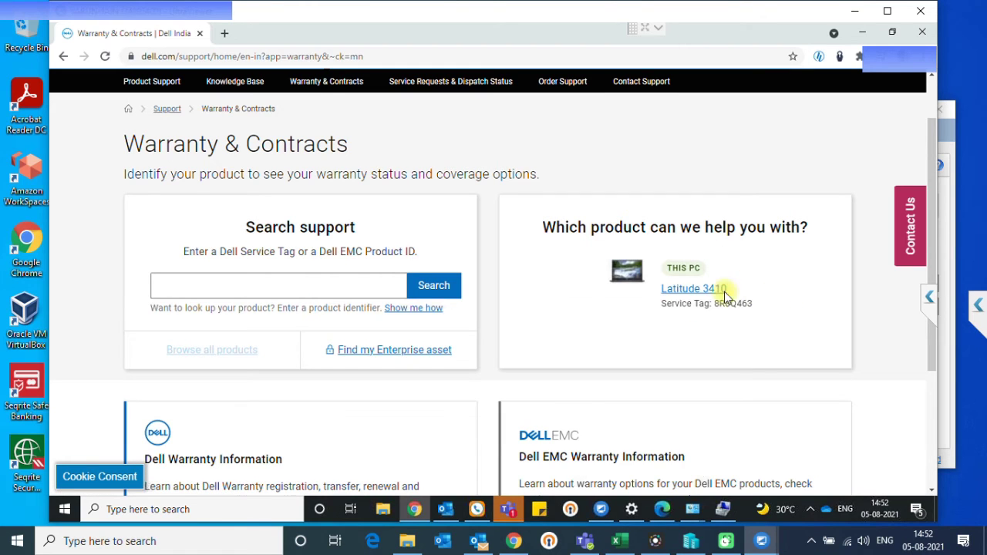
{"action": "left_click", "coordinate": [701, 290]}
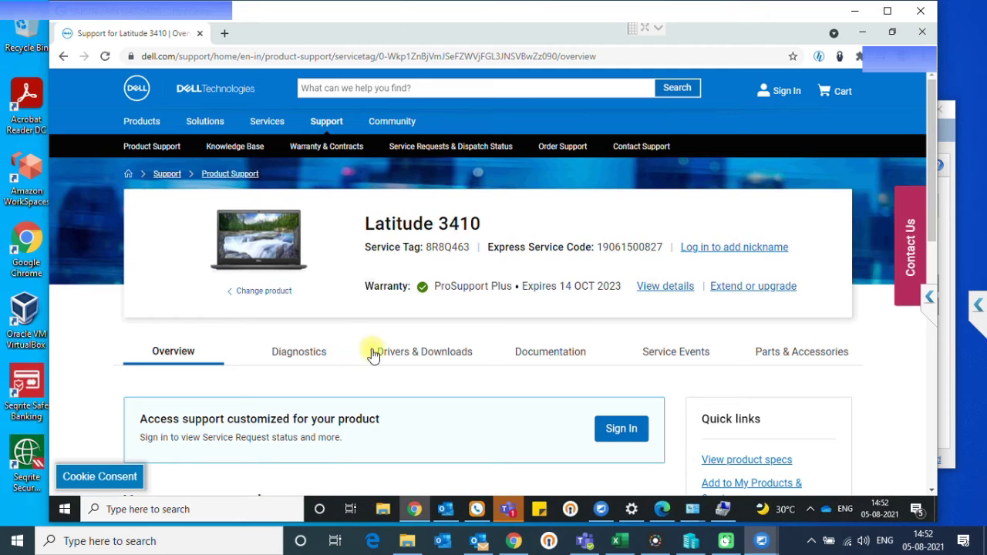
Open Drivers & Downloads for the Latitude 3410 and run Dell's automatic check for driver updates.
{"action": "left_click", "coordinate": [419, 352]}
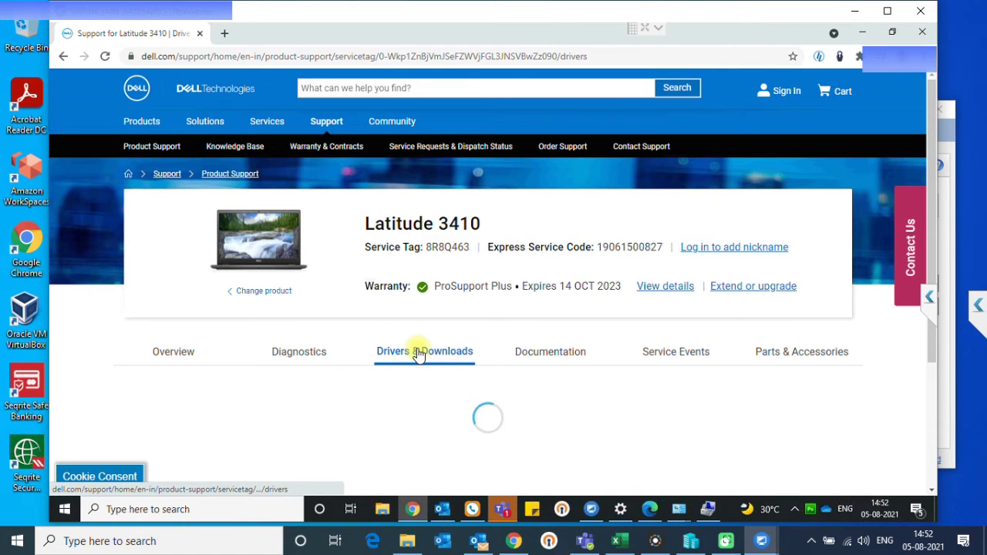
{"action": "scroll", "coordinate": [419, 353], "scroll_direction": "down", "scroll_amount": 2}
{"action": "scroll", "coordinate": [419, 354], "scroll_direction": "down", "scroll_amount": 2}
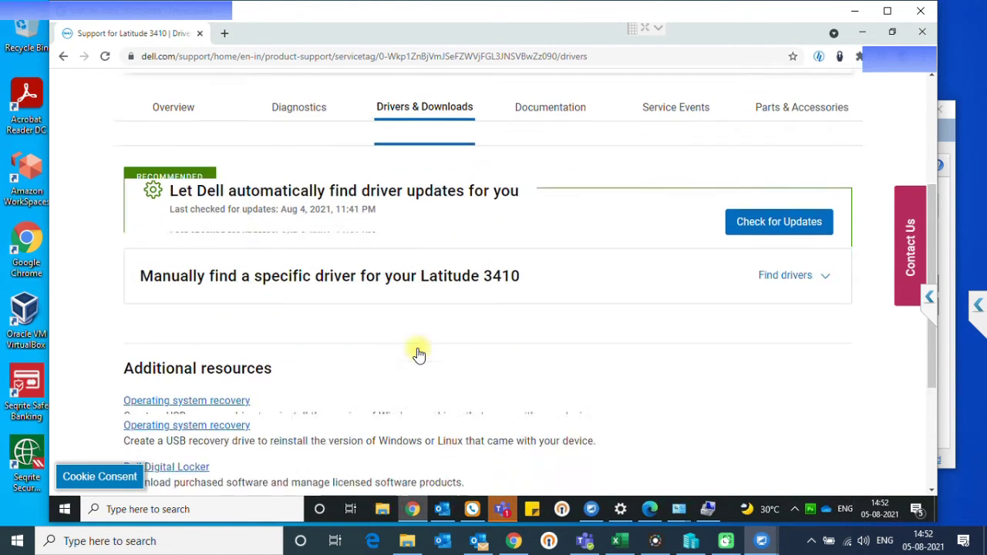
{"action": "left_click", "coordinate": [792, 183]}
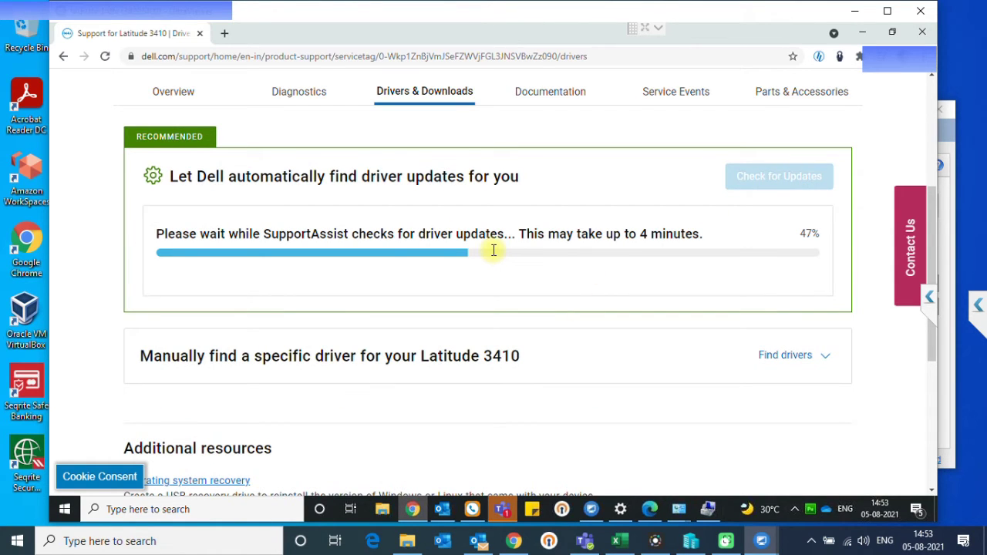
Find drivers manually with the keyword "bluetooth", limited to this PC, and download the Qualcomm QCA61x4A/QCA9377 Wi-Fi and Bluetooth Driver.
{"action": "left_click", "coordinate": [824, 361]}
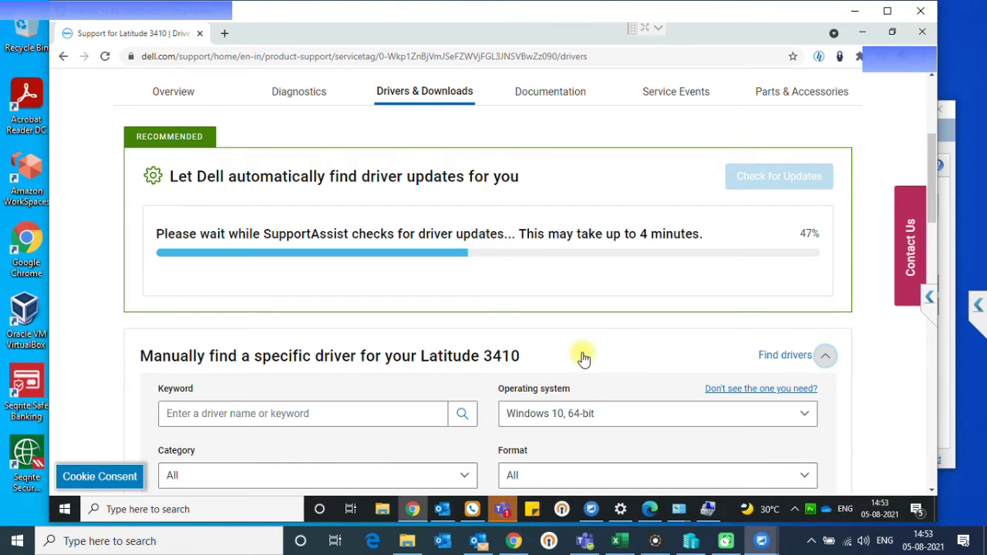
{"action": "scroll", "coordinate": [313, 328], "scroll_direction": "down", "scroll_amount": 2}
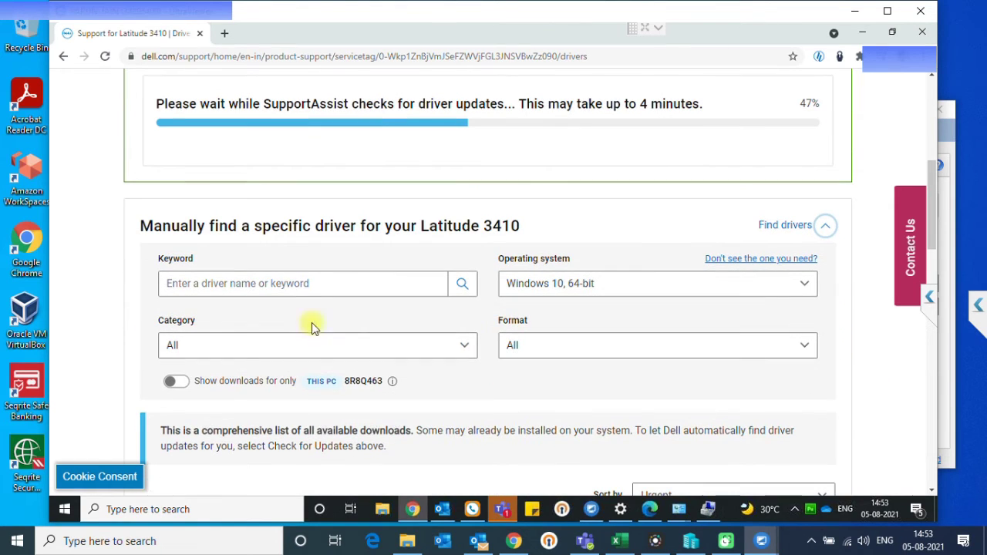
{"action": "left_click", "coordinate": [302, 283]}
{"action": "type", "text": "bluetooth"}
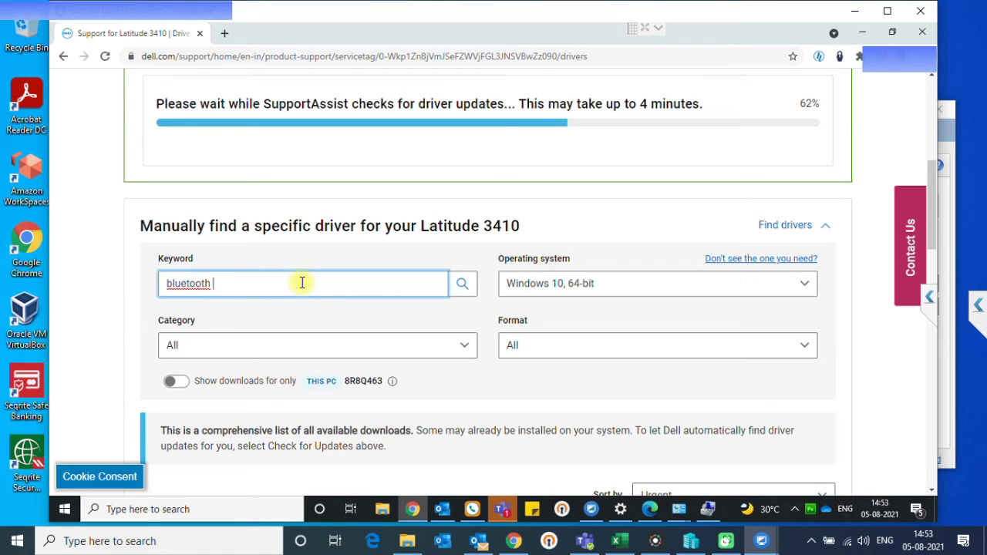
{"action": "left_click", "coordinate": [179, 189]}
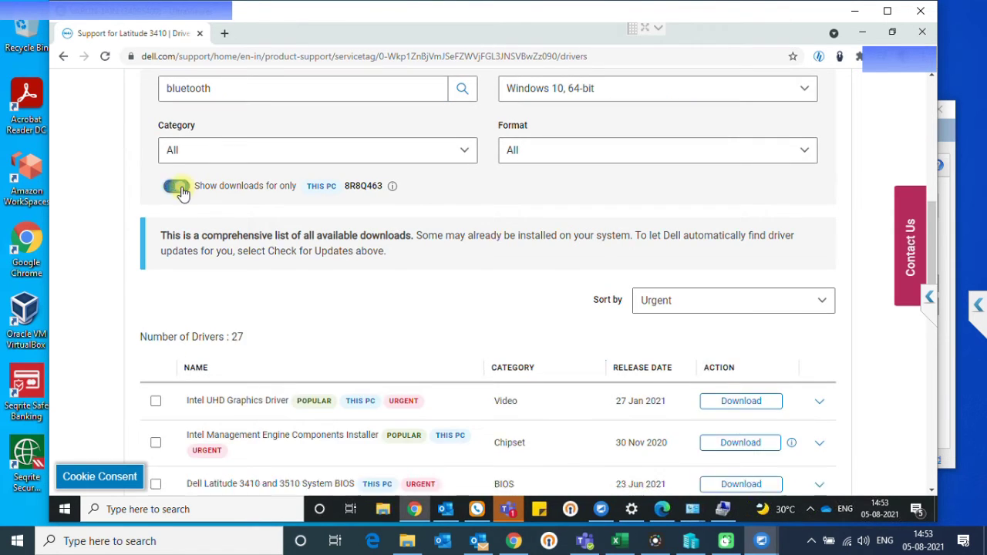
{"action": "left_click", "coordinate": [156, 405]}
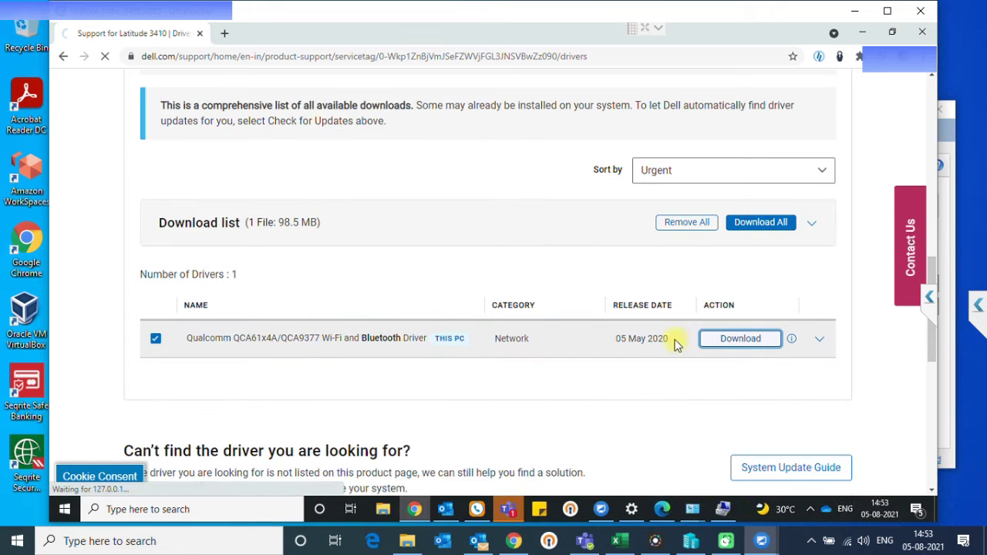
List Dell's recommended driver updates, and download and install the Realtek audio, system BIOS and Intel Management Engine updates.
{"action": "scroll", "coordinate": [440, 271], "scroll_direction": "up", "scroll_amount": 6}
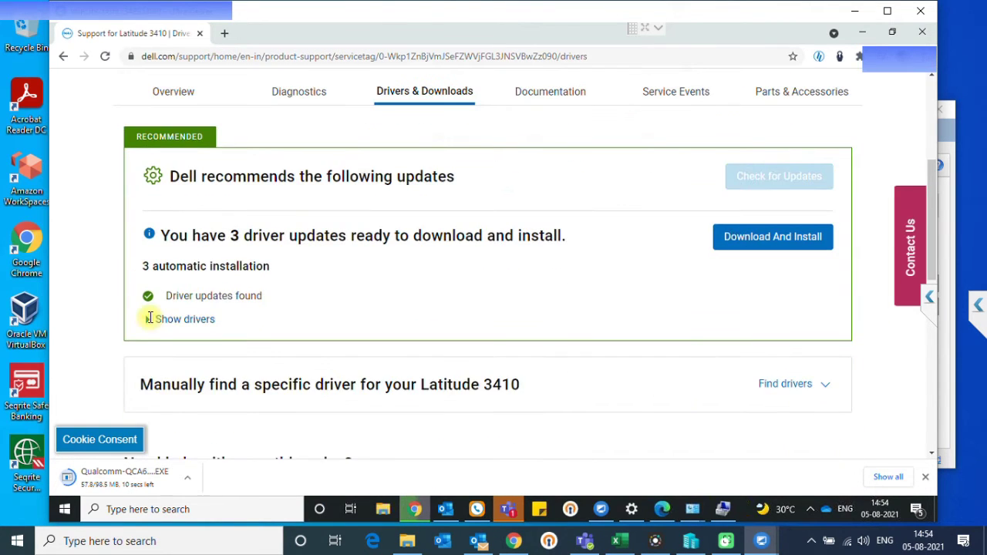
{"action": "left_click", "coordinate": [150, 319]}
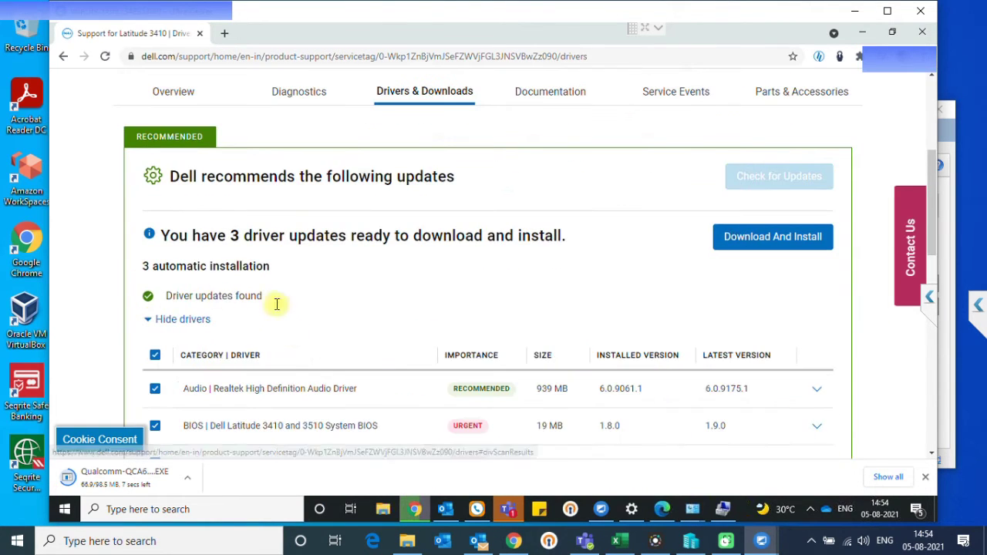
{"action": "scroll", "coordinate": [277, 304], "scroll_direction": "down", "scroll_amount": 2}
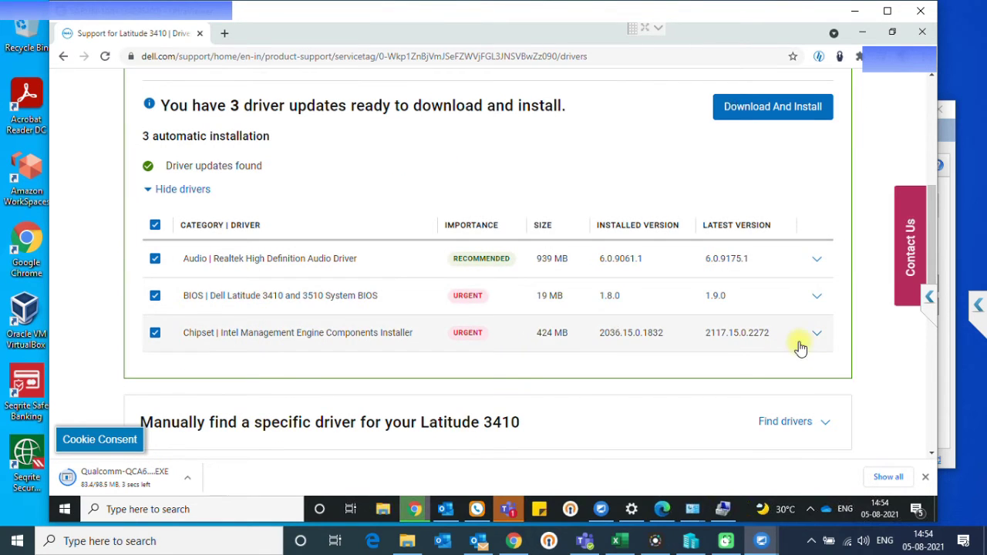
{"action": "left_click", "coordinate": [772, 108]}
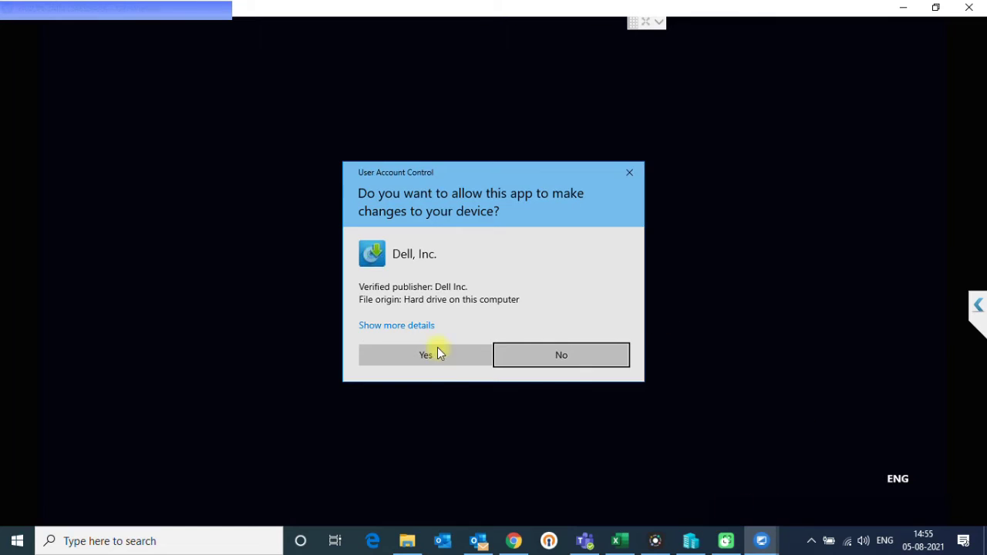
Allow and install the Qualcomm QCA61x4A/QCA9377 Wi-Fi and Bluetooth driver package with the Modify option, finishing with an immediate computer restart.
{"action": "left_click", "coordinate": [426, 354]}
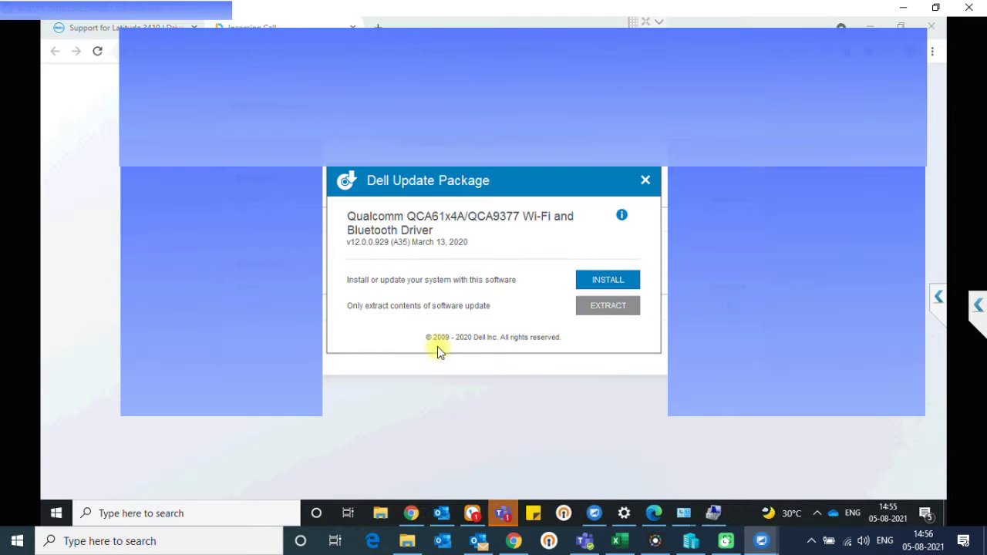
{"action": "left_click", "coordinate": [602, 280]}
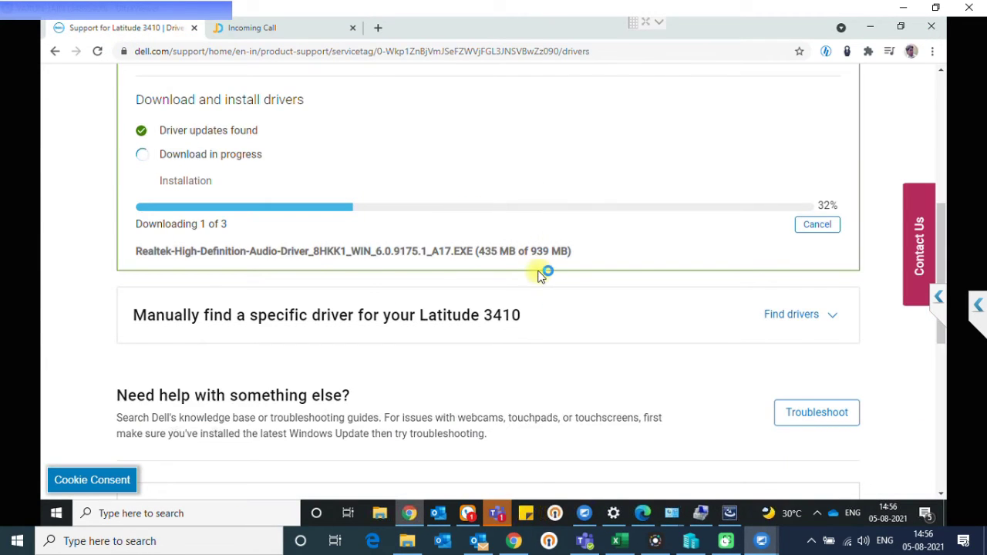
{"action": "scroll", "coordinate": [541, 277], "scroll_direction": "down", "scroll_amount": 1}
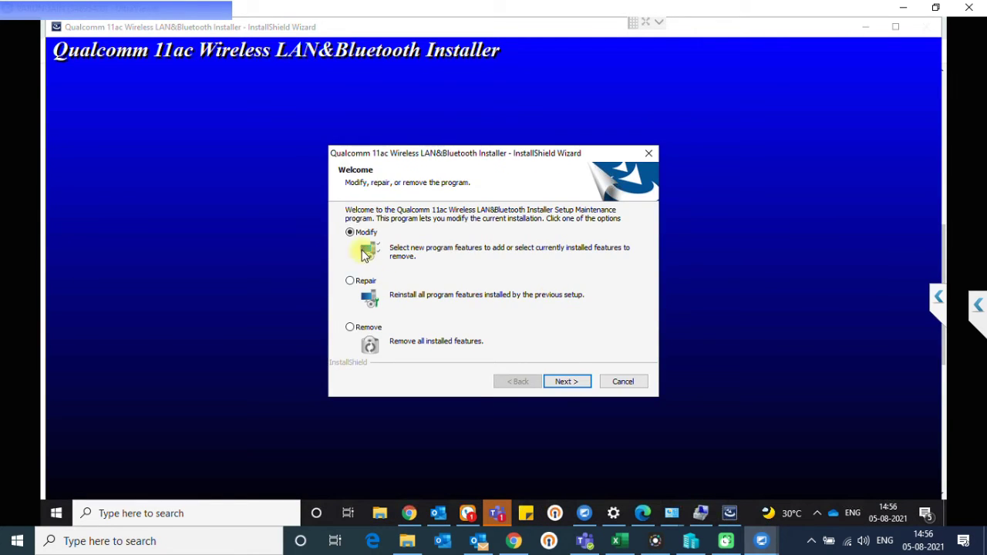
{"action": "left_click", "coordinate": [567, 381]}
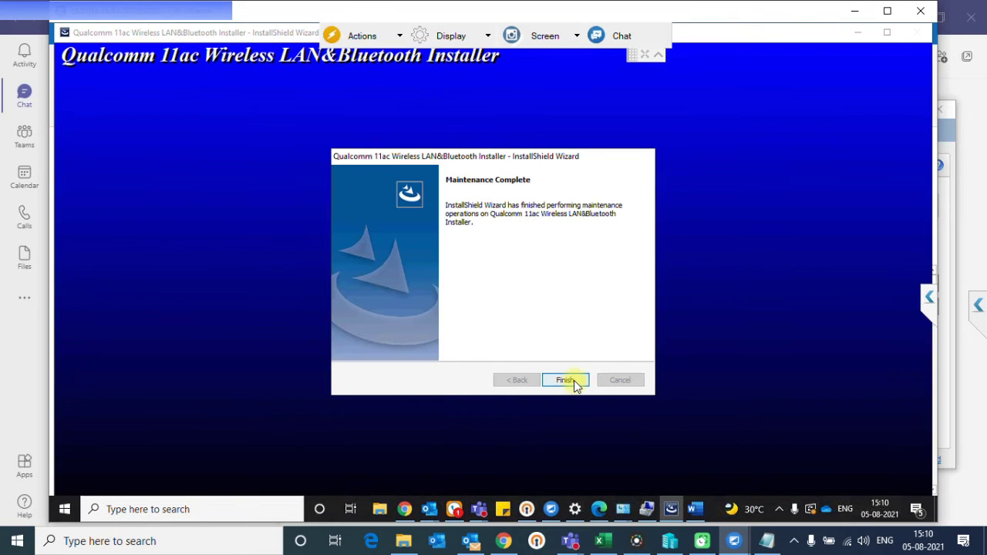
{"action": "left_click", "coordinate": [574, 380]}
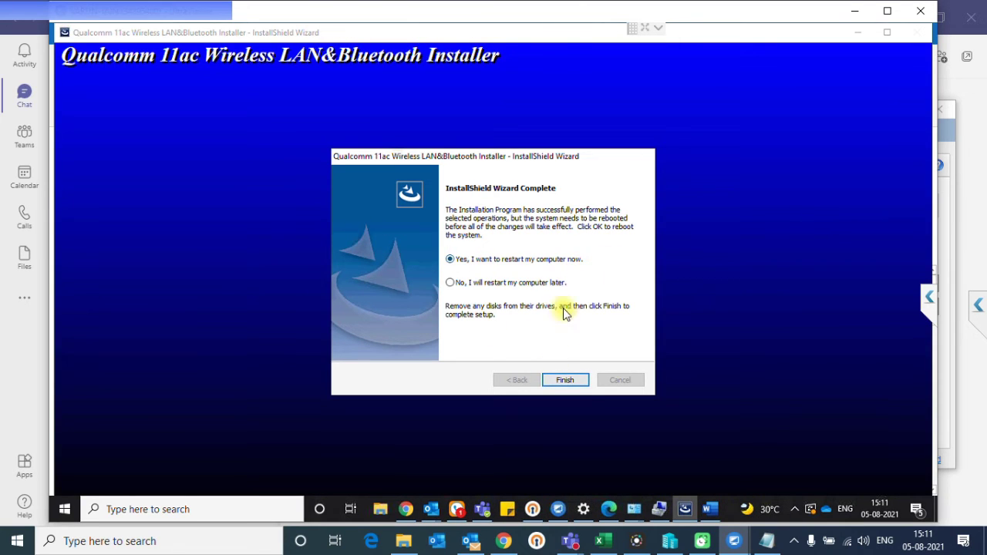
{"action": "left_click", "coordinate": [571, 380]}
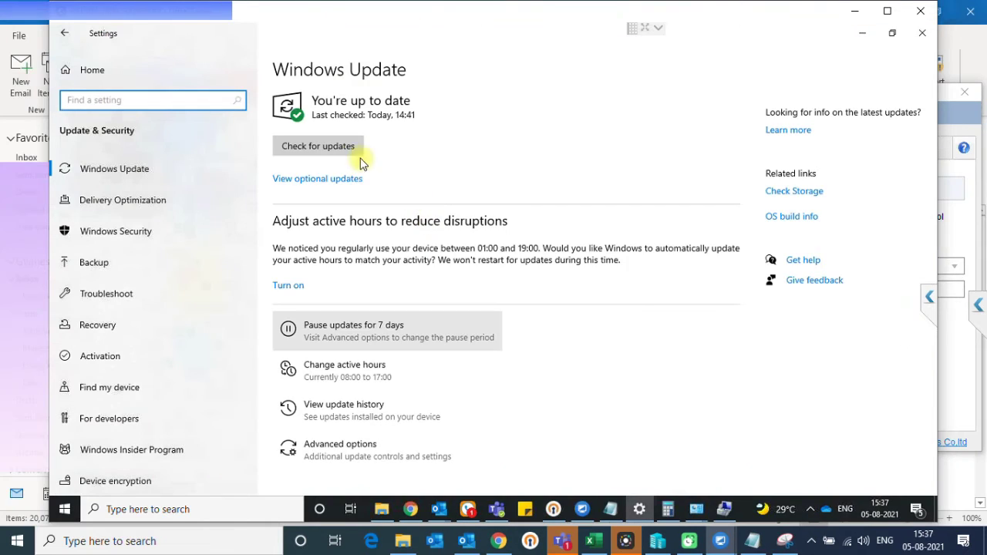
Install the optional driver updates Dell, Inc. - Firmware - 0.1.9.0 and Intel - System - 2108.100.0.1053 through Windows Update, and restart the computer.
{"action": "left_click", "coordinate": [348, 149]}
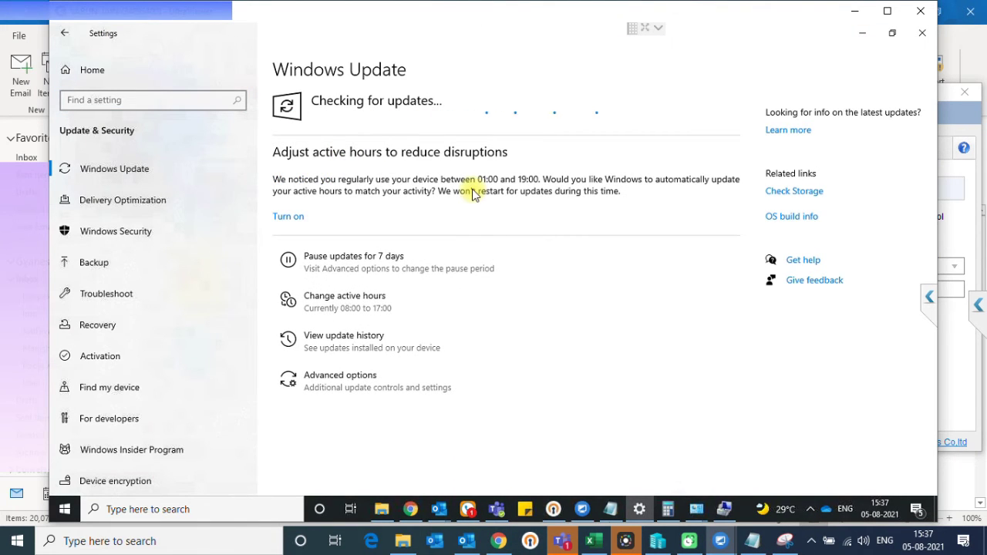
{"action": "left_click", "coordinate": [314, 179]}
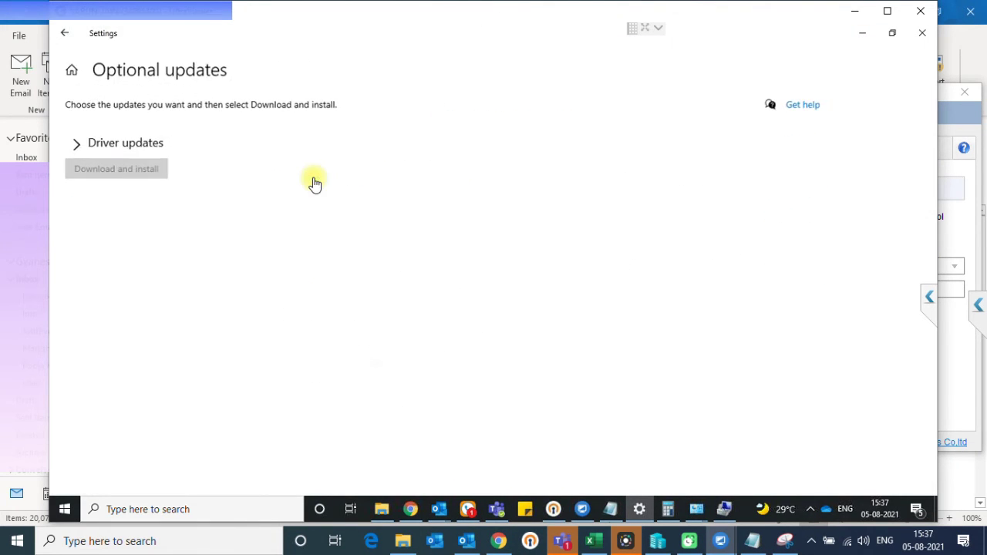
{"action": "left_click", "coordinate": [139, 144]}
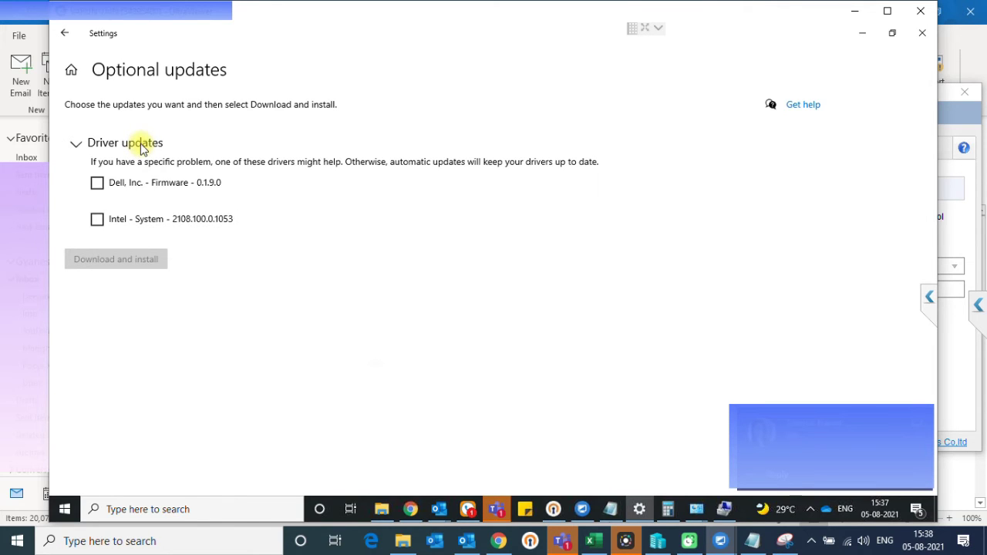
{"action": "left_click", "coordinate": [96, 183]}
{"action": "left_click", "coordinate": [97, 220]}
{"action": "left_click", "coordinate": [131, 260]}
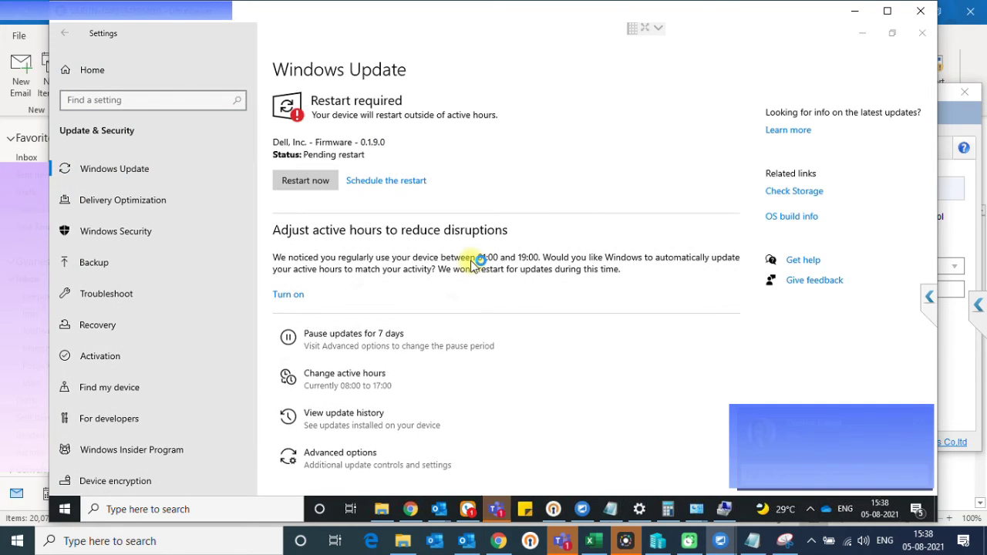
{"action": "left_click", "coordinate": [302, 181]}
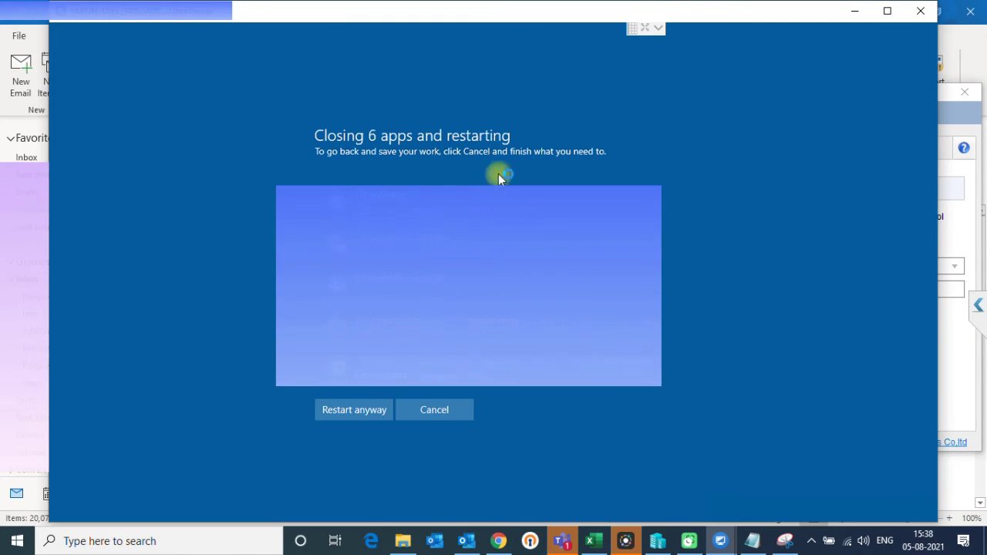
Force the pending restart of the remote computer despite the apps still open.
{"action": "left_click", "coordinate": [368, 411]}
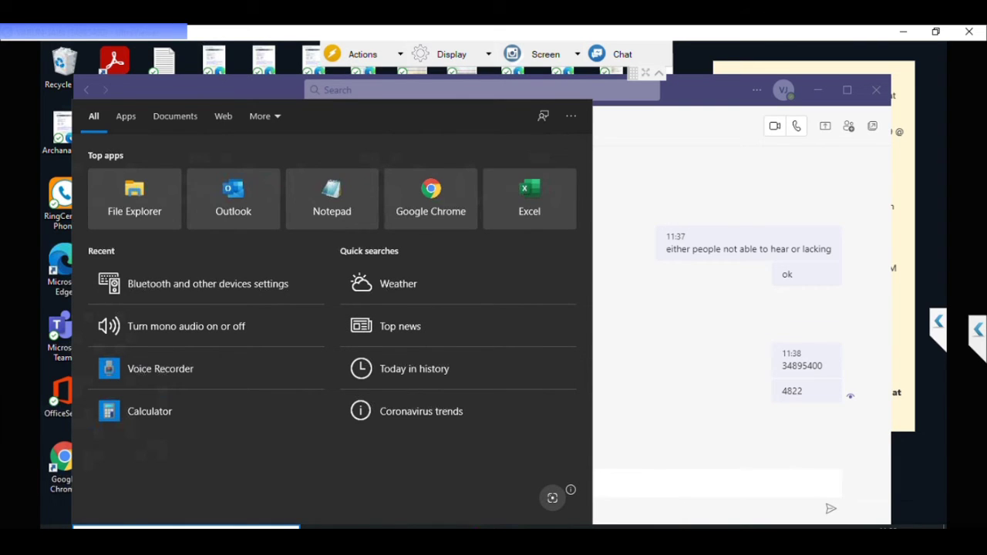
Open the Bluetooth and other devices settings and check the Bluetooth state and the listed audio devices.
{"action": "type", "text": "blut"}
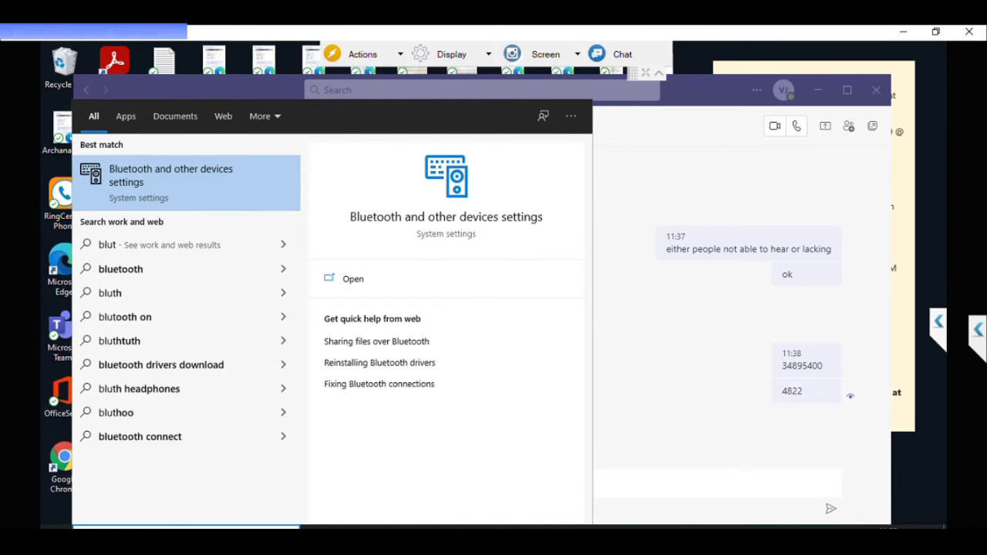
{"action": "key", "text": "BackSpace"}
{"action": "type", "text": "e"}
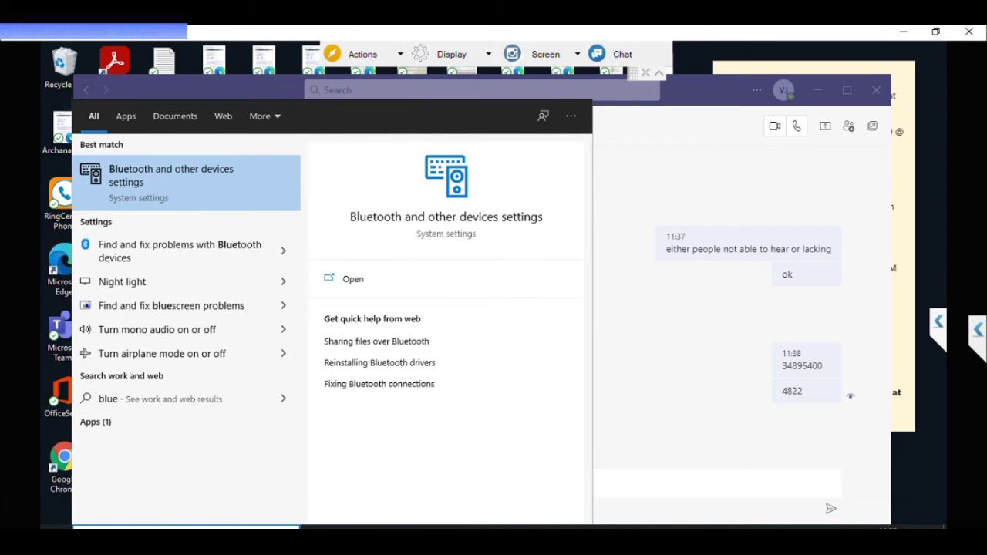
{"action": "key", "text": "Return"}
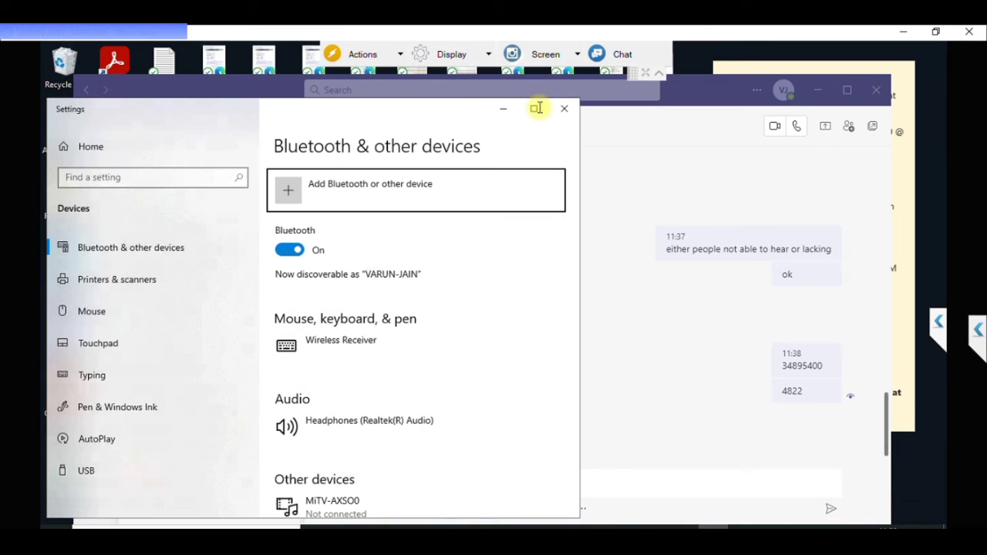
{"action": "left_click", "coordinate": [537, 108]}
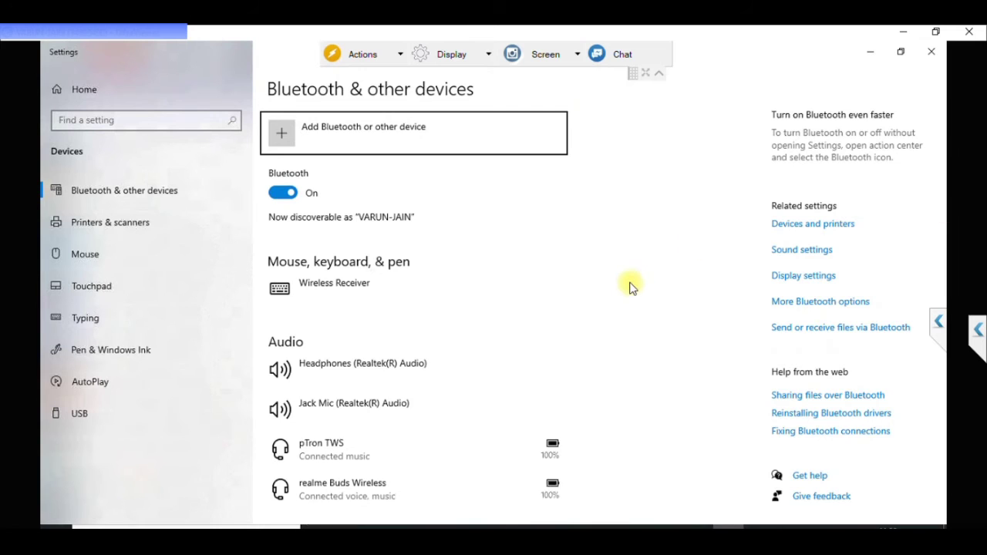
{"action": "scroll", "coordinate": [629, 287], "scroll_direction": "down", "scroll_amount": 3}
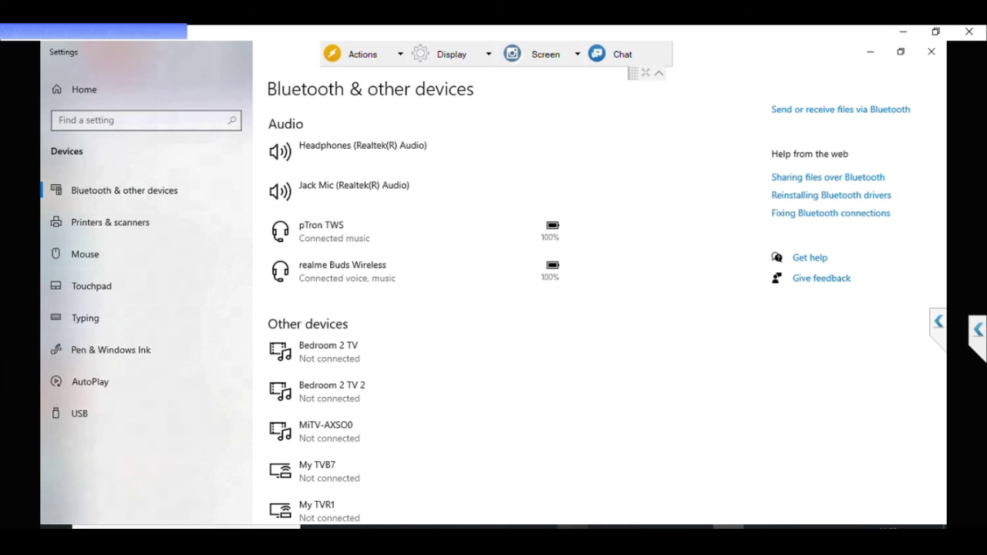
Open the classic Sound control panel and make the pTron TWS Hands-Free AG Audio headset the default playback device.
{"action": "key", "text": "alt+Tab"}
{"action": "key", "text": "super"}
{"action": "type", "text": "audio"}
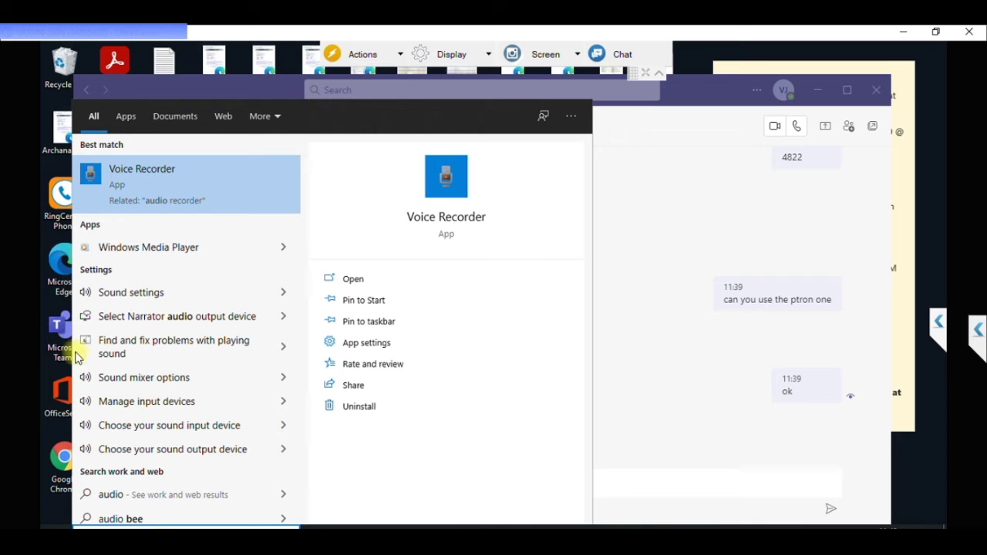
{"action": "left_click", "coordinate": [131, 293]}
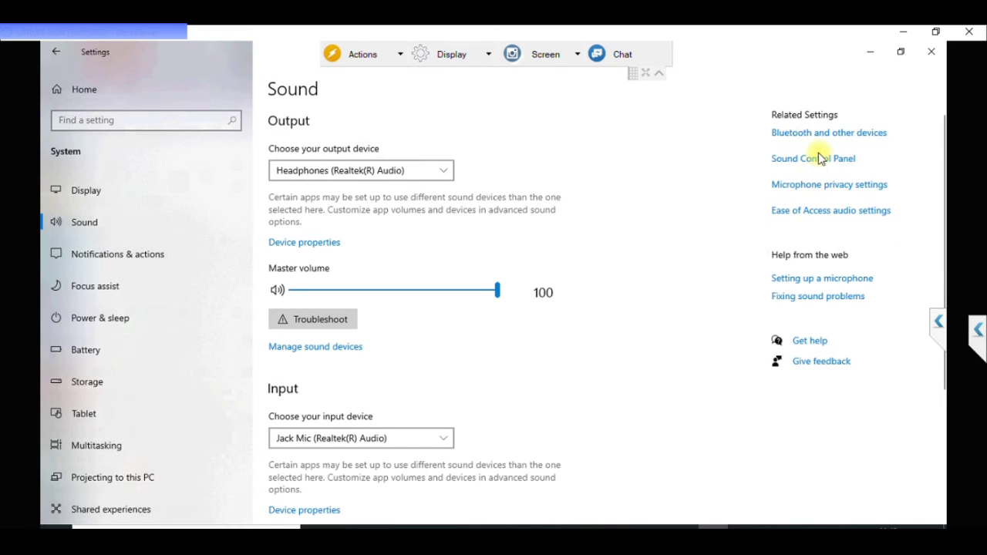
{"action": "left_click", "coordinate": [821, 160]}
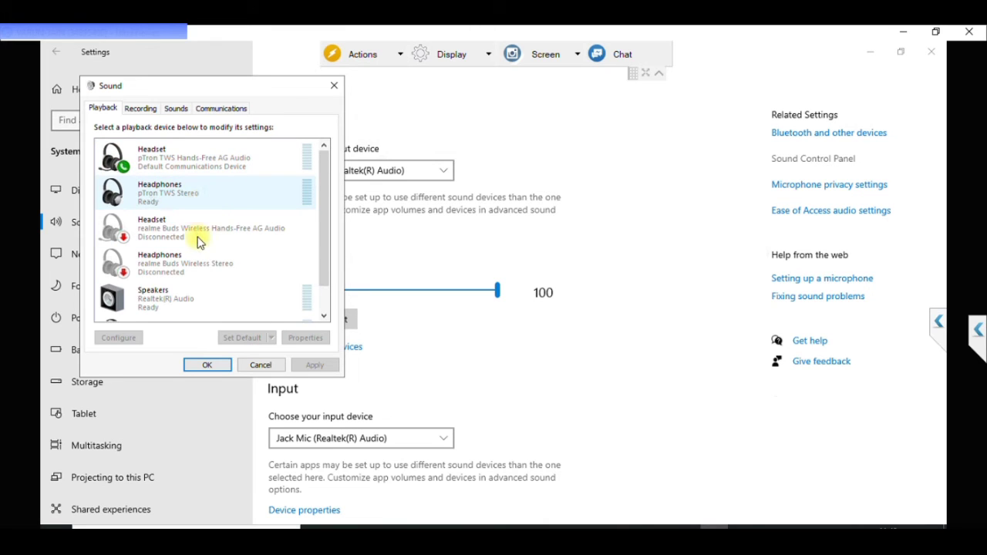
{"action": "scroll", "coordinate": [216, 286], "scroll_direction": "down", "scroll_amount": 2}
{"action": "scroll", "coordinate": [228, 297], "scroll_direction": "up", "scroll_amount": 1}
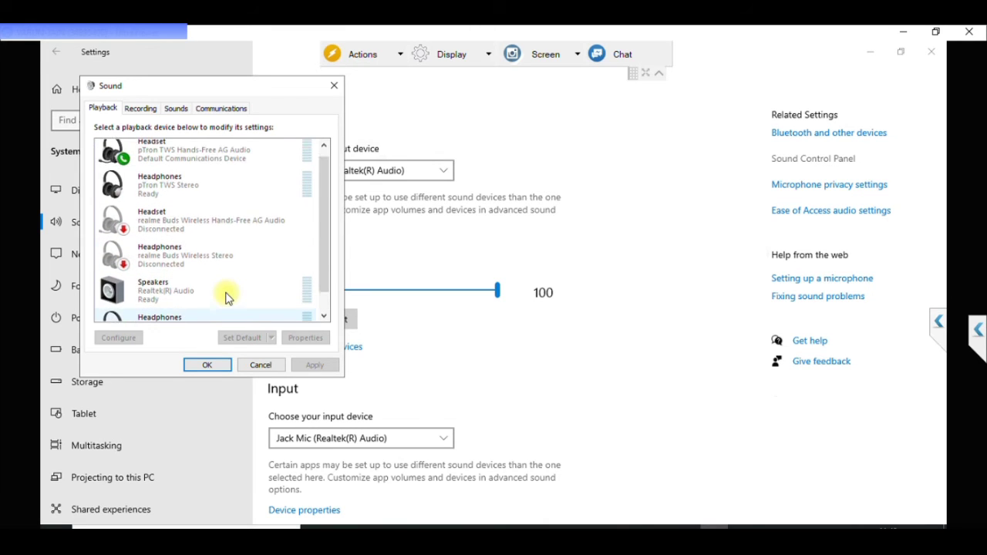
{"action": "left_click", "coordinate": [219, 158]}
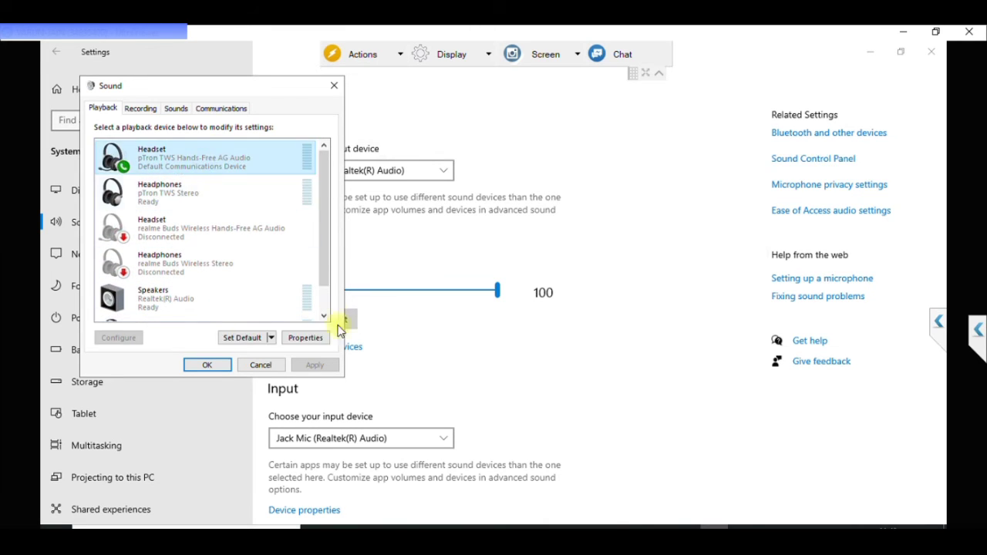
{"action": "left_click", "coordinate": [242, 338]}
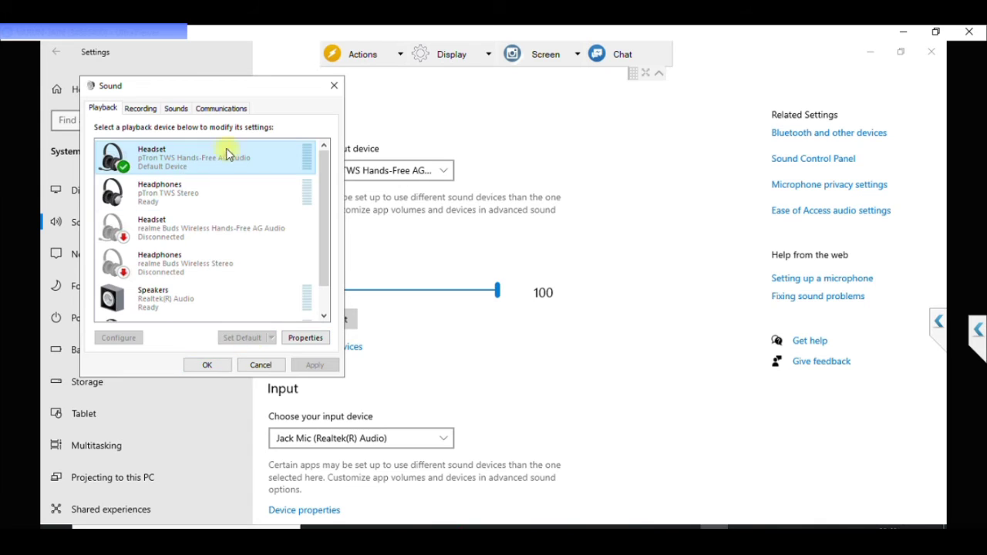
Make the pTron TWS Hands-Free AG Audio headset the default recording device, and close the sound settings.
{"action": "left_click", "coordinate": [140, 108]}
{"action": "left_click", "coordinate": [190, 235]}
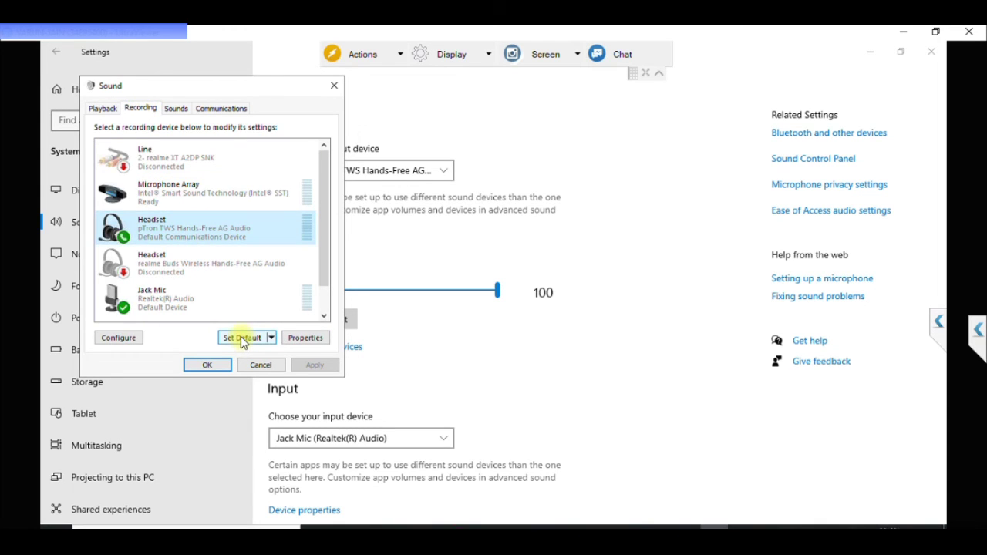
{"action": "left_click", "coordinate": [242, 338]}
{"action": "left_click", "coordinate": [215, 367]}
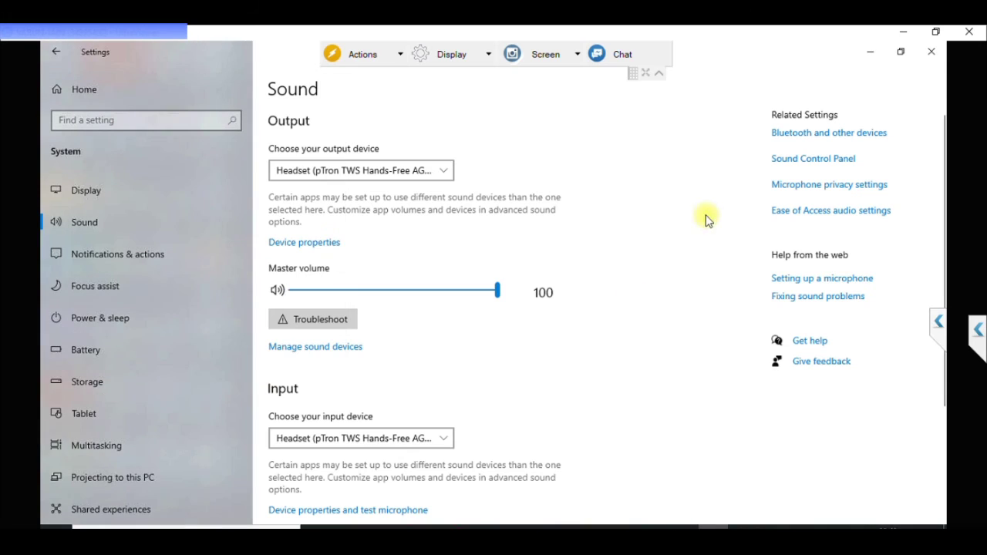
{"action": "left_click", "coordinate": [933, 58]}
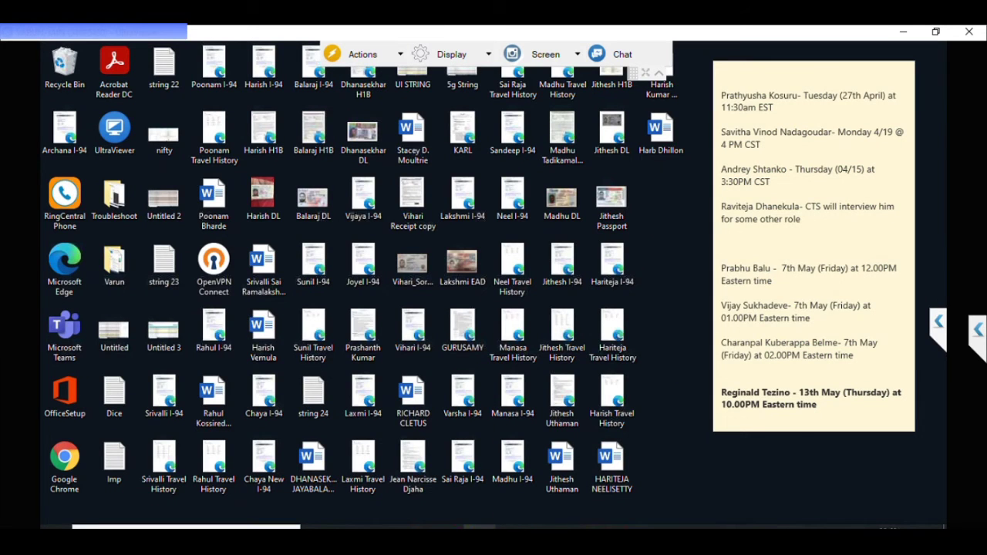
Set the microphone and speaker in RingCentral Phone's sound settings to Headset (pTron TWS Hands-Free AG Audio).
{"action": "left_click", "coordinate": [737, 464]}
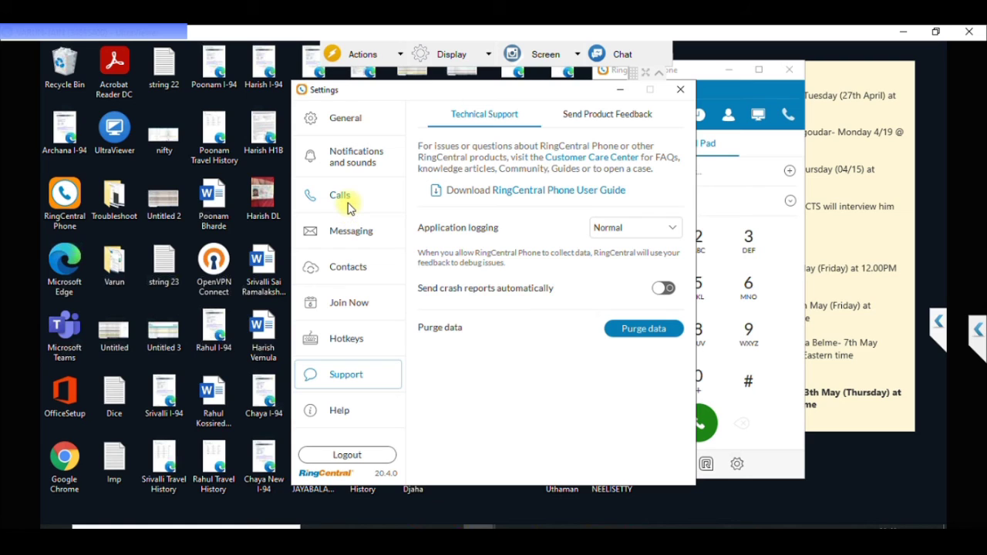
{"action": "left_click", "coordinate": [356, 170]}
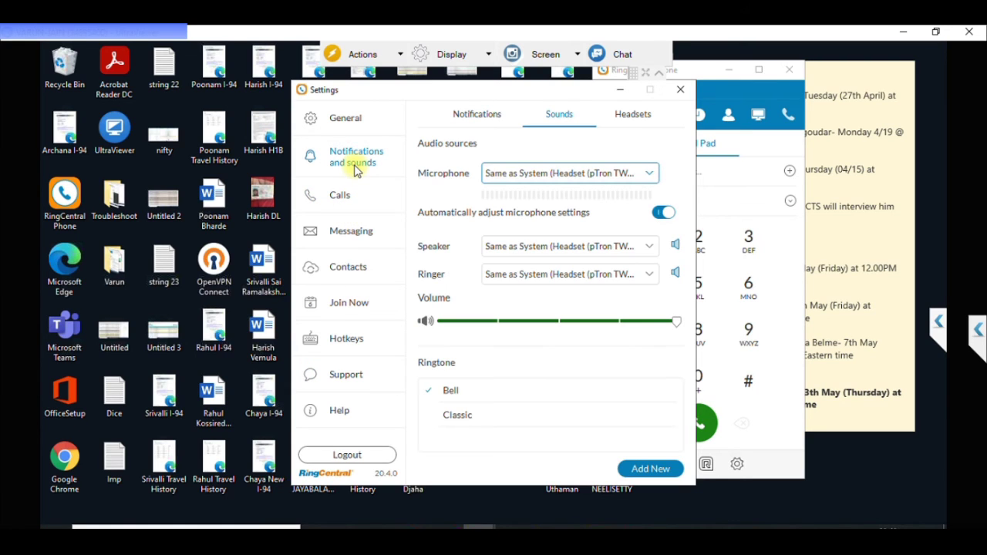
{"action": "left_click", "coordinate": [577, 176]}
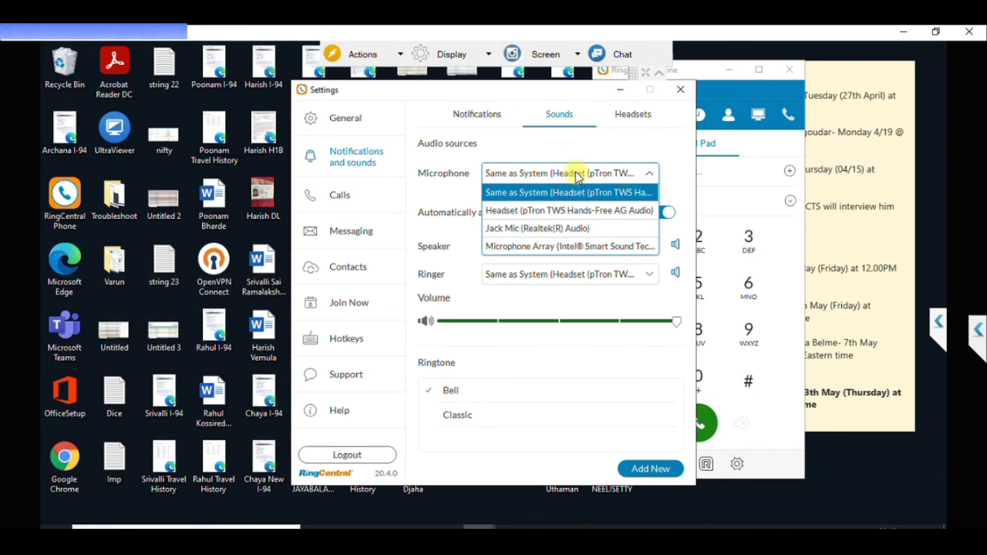
{"action": "left_click", "coordinate": [617, 217]}
{"action": "left_click", "coordinate": [554, 248]}
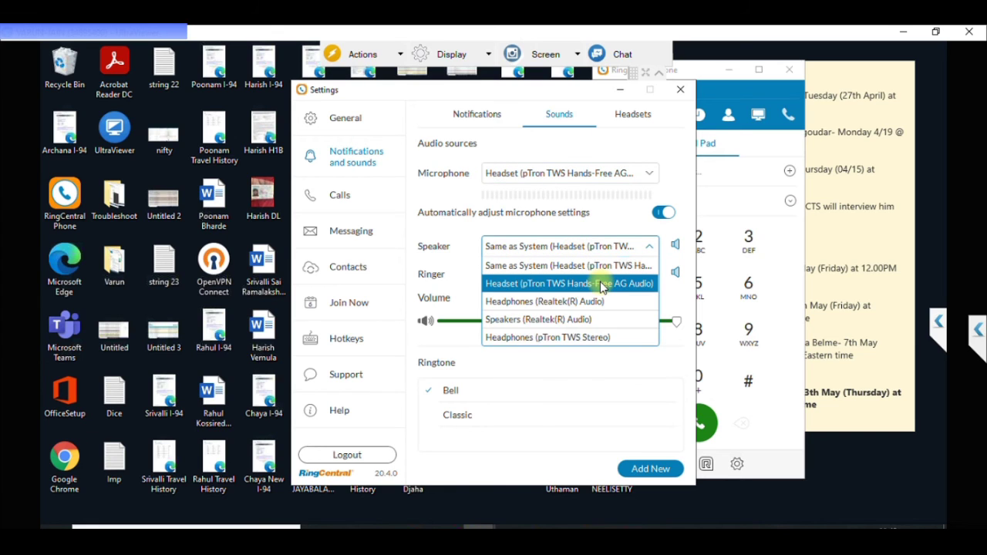
{"action": "left_click", "coordinate": [600, 284]}
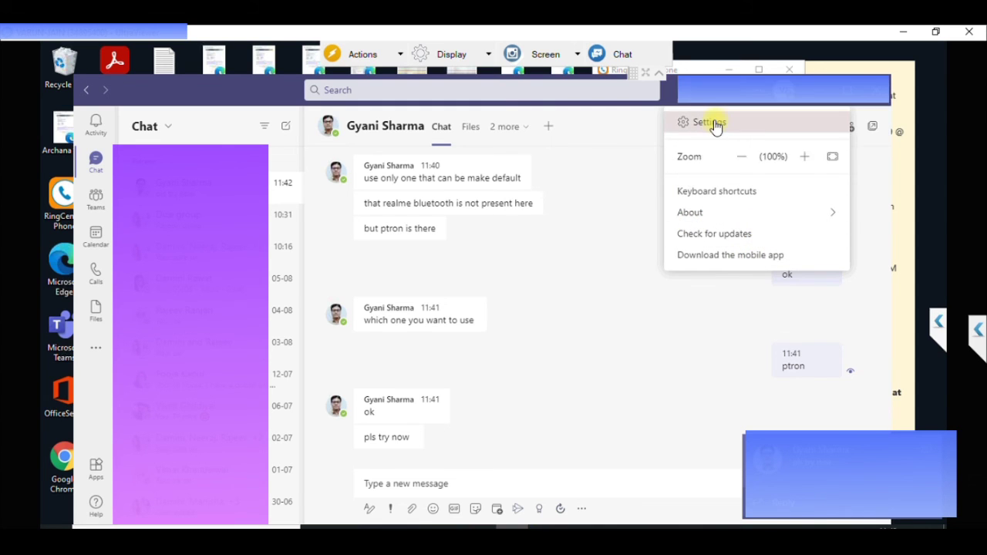
Select Headset (pTron TWS Hands-Free AG Audio) as speaker and microphone in the Microsoft Teams device settings.
{"action": "left_click", "coordinate": [712, 123]}
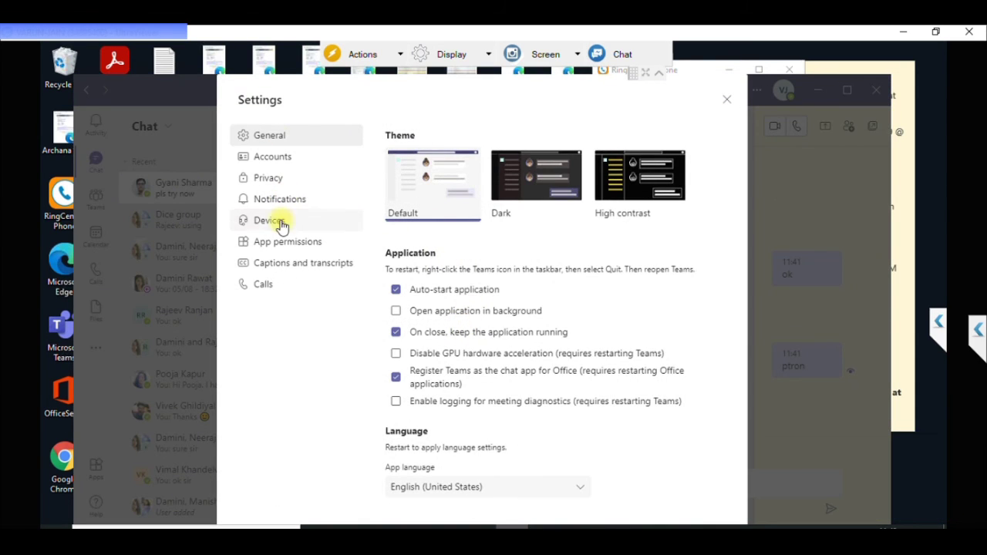
{"action": "left_click", "coordinate": [278, 222]}
{"action": "left_click", "coordinate": [521, 214]}
{"action": "left_click", "coordinate": [571, 245]}
{"action": "left_click", "coordinate": [486, 270]}
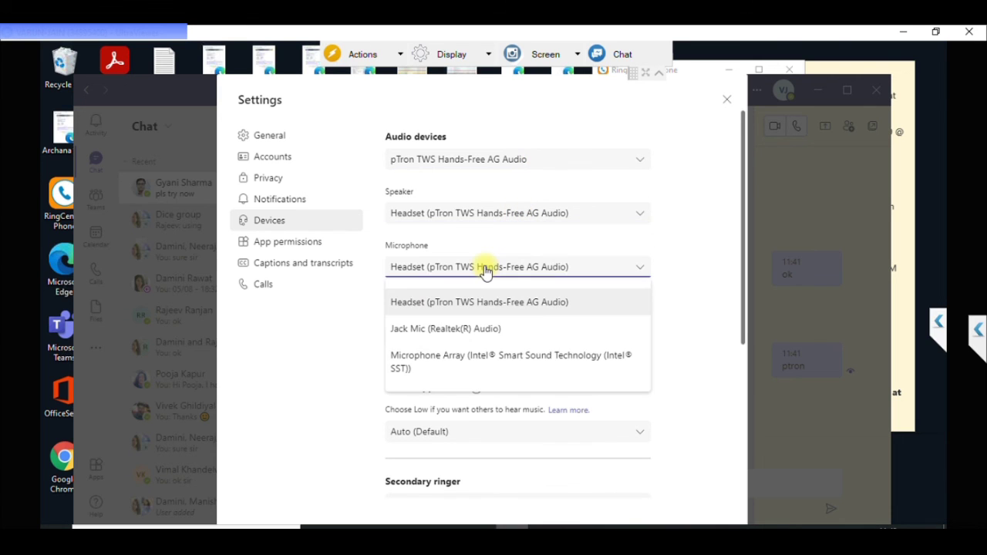
{"action": "left_click", "coordinate": [547, 301]}
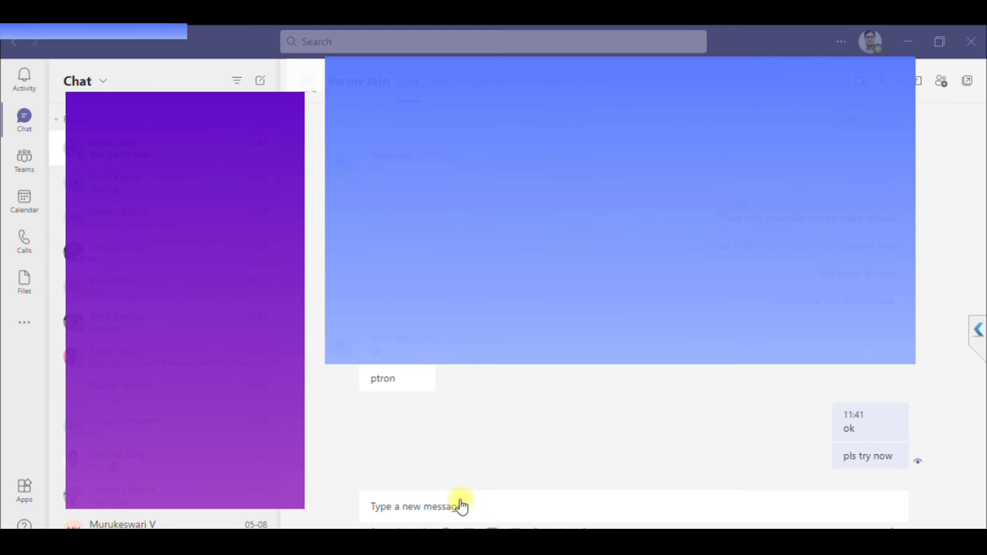
Send the chat messages "it should work now" and "pls try and let me know" from the local Teams, and return to the remote session.
{"action": "left_click", "coordinate": [461, 501]}
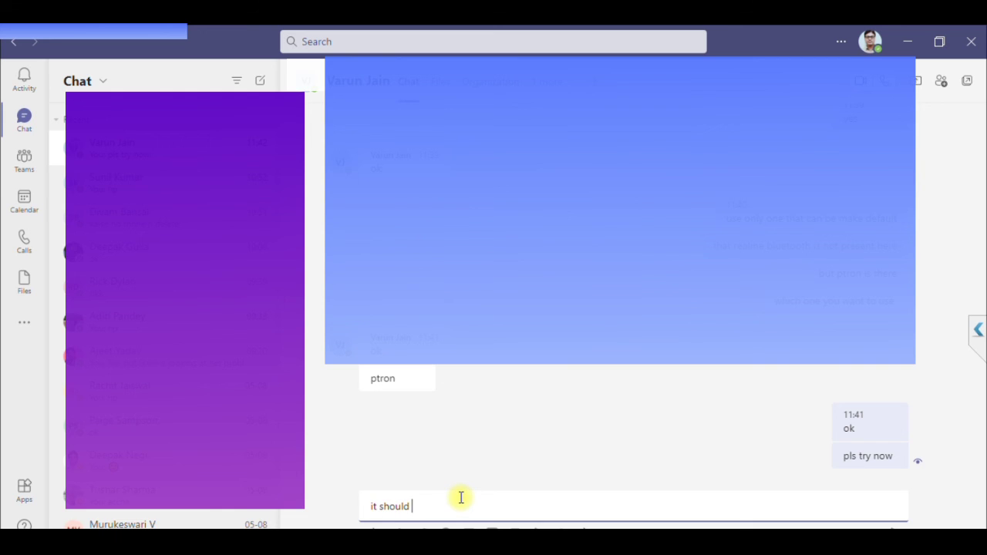
{"action": "type", "text": "it should work now"}
{"action": "key", "text": "Return"}
{"action": "type", "text": "p"}
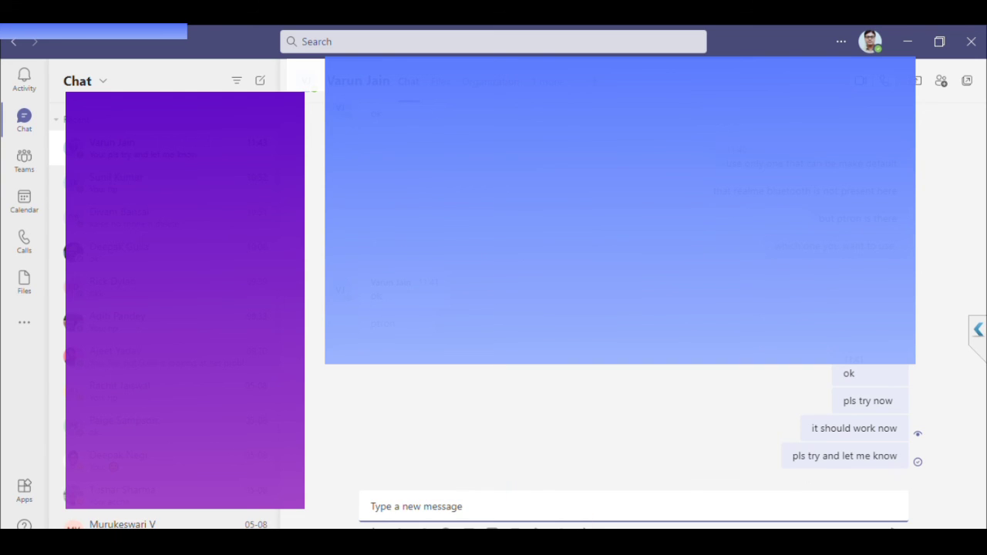
{"action": "left_click", "coordinate": [912, 40]}
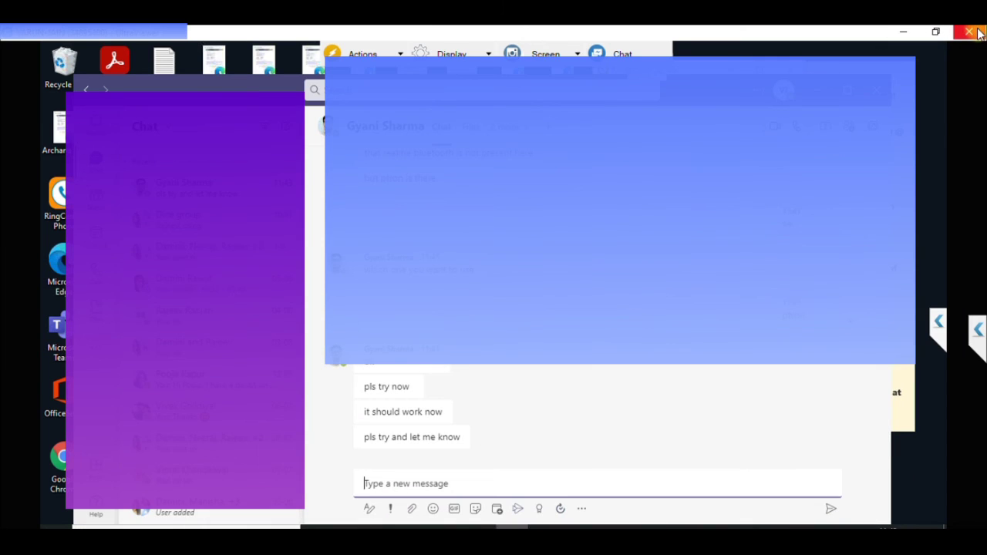